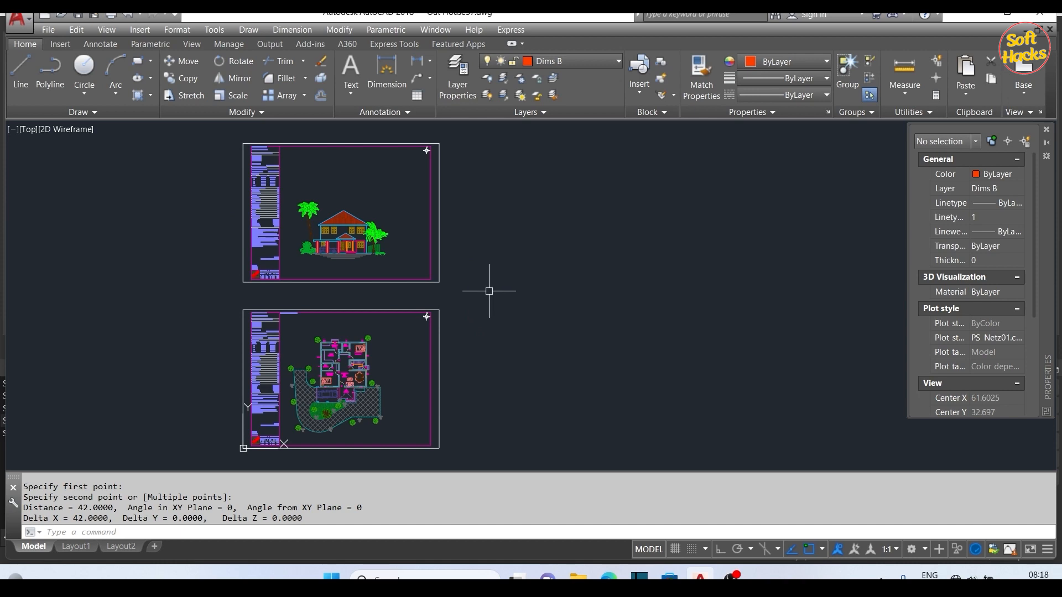
Measure the inside width of Bed Room 01 between the two lower wall corners.
{"action": "scroll", "coordinate": [316, 387], "scroll_direction": "up", "scroll_amount": 10}
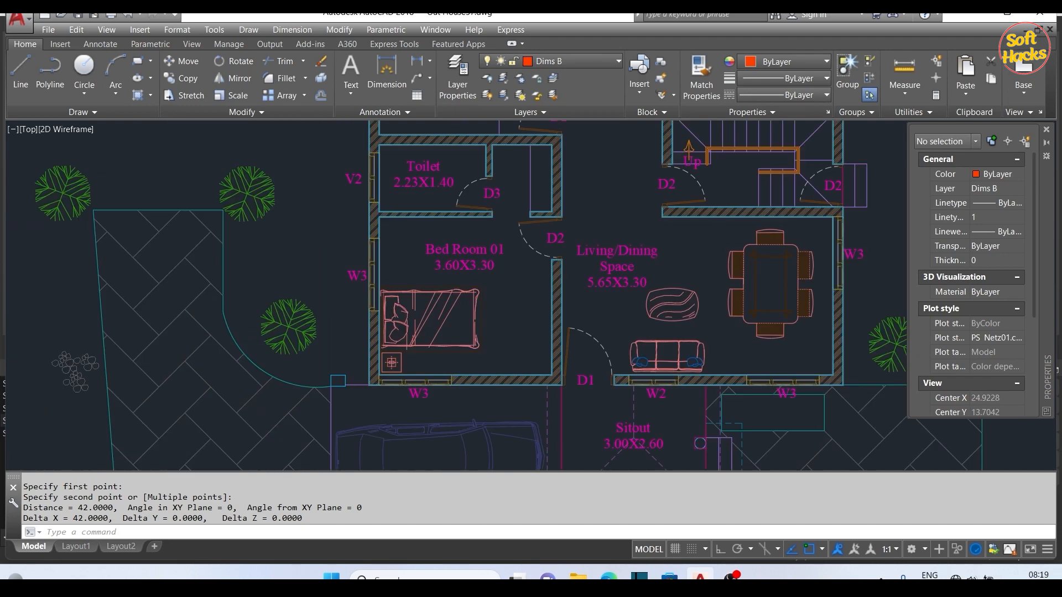
{"action": "scroll", "coordinate": [863, 379], "scroll_direction": "up", "scroll_amount": 2}
{"action": "middle_click_drag", "start_coordinate": [249, 220], "coordinate": [620, 318]}
{"action": "scroll", "coordinate": [620, 317], "scroll_direction": "up", "scroll_amount": 2}
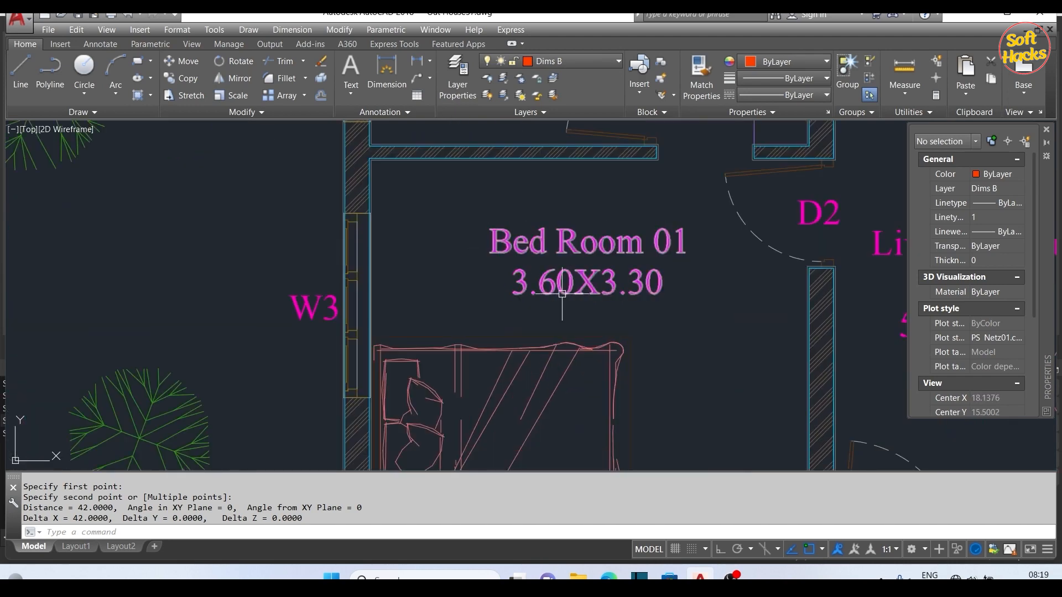
{"action": "scroll", "coordinate": [667, 325], "scroll_direction": "down", "scroll_amount": 2}
{"action": "middle_click_drag", "start_coordinate": [661, 276], "coordinate": [608, 212]}
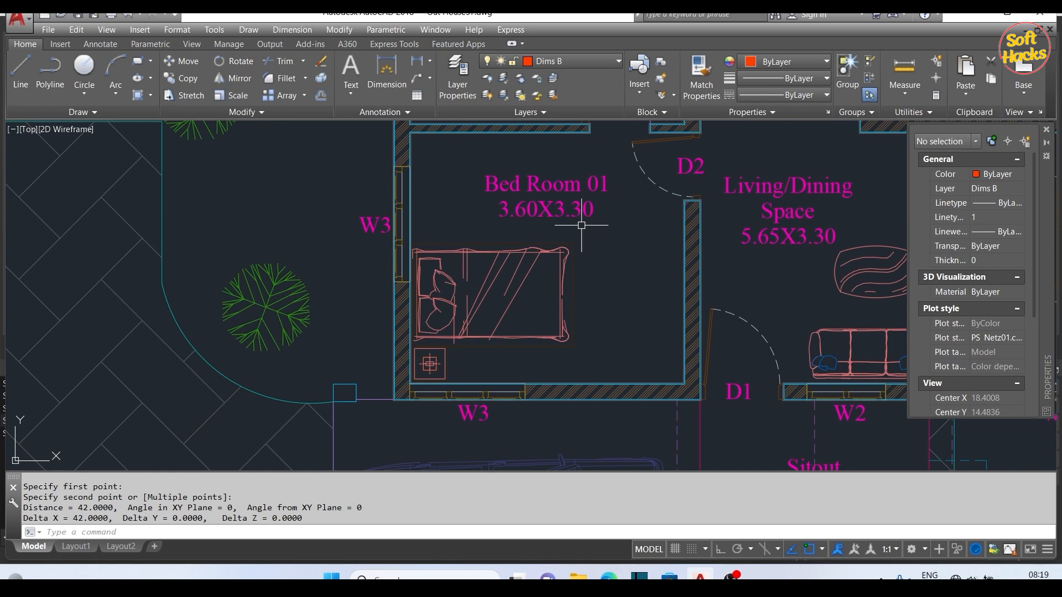
{"action": "key", "text": "Escape"}
{"action": "key", "text": "Escape"}
{"action": "type", "text": "DI"}
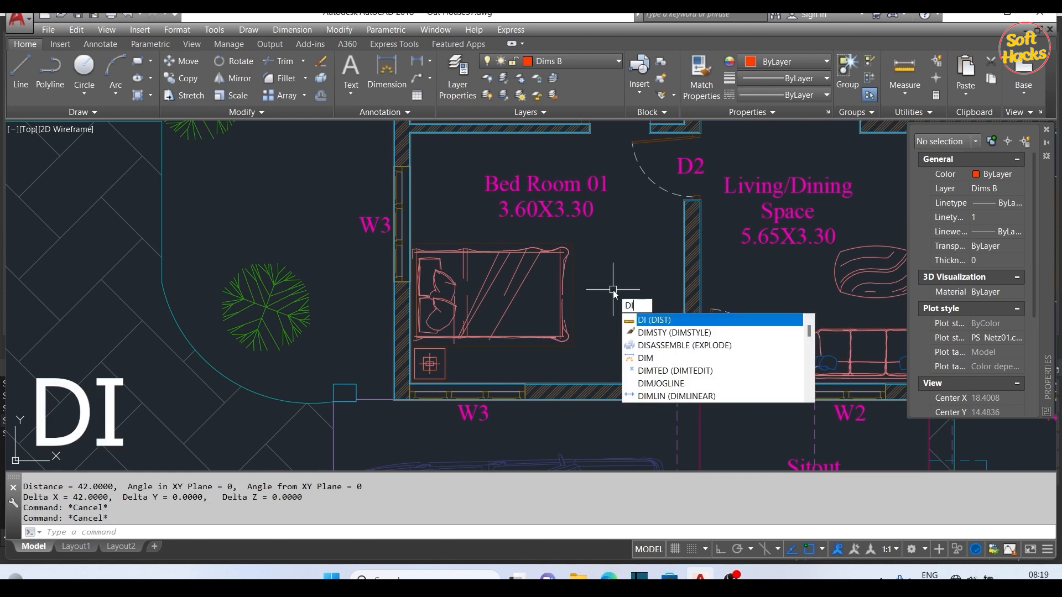
{"action": "key", "text": "Return"}
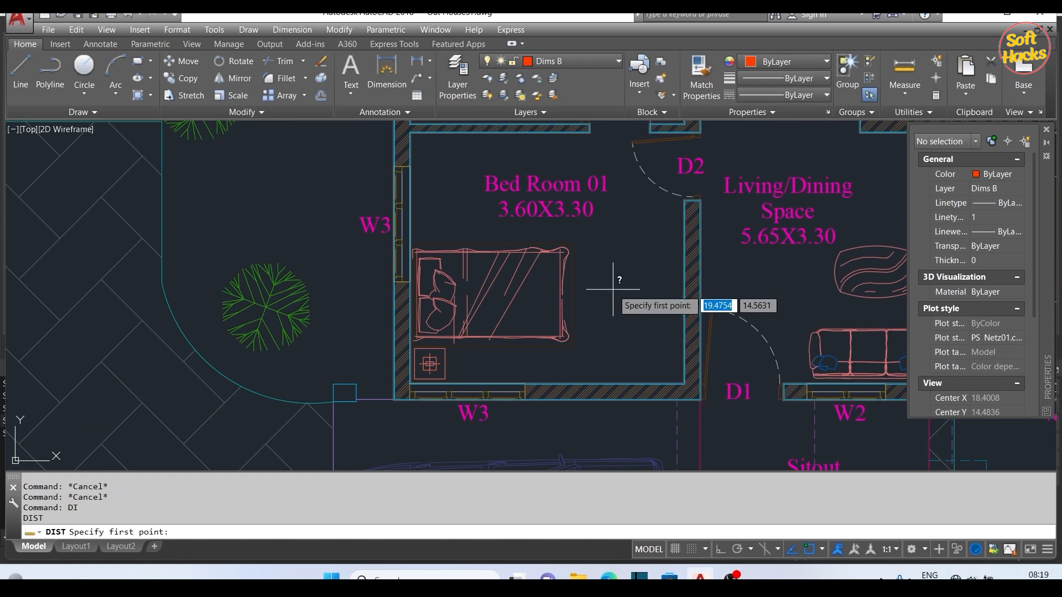
{"action": "left_click", "coordinate": [409, 383]}
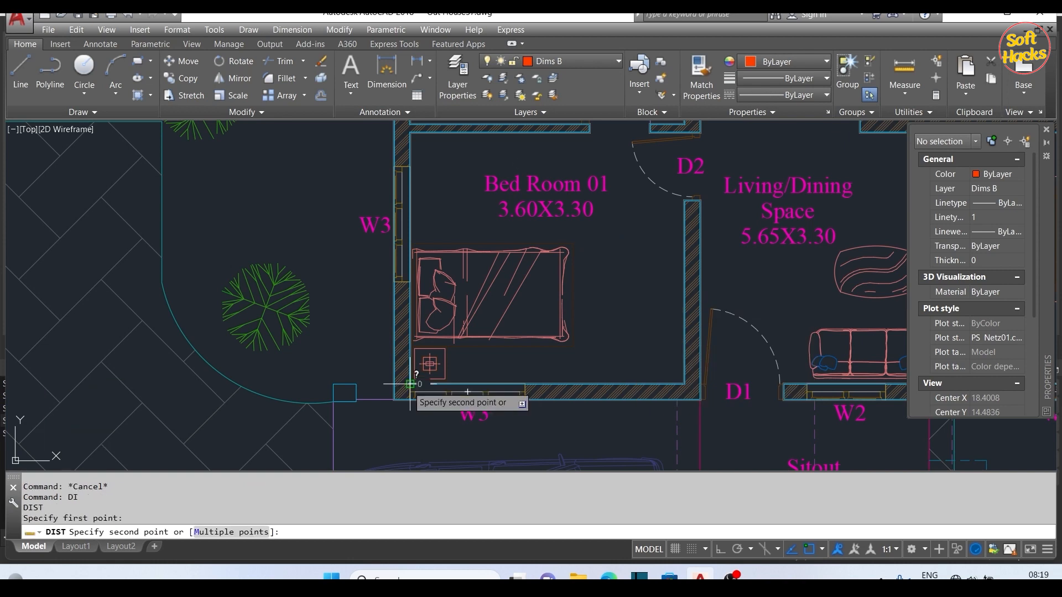
{"action": "left_click", "coordinate": [684, 383]}
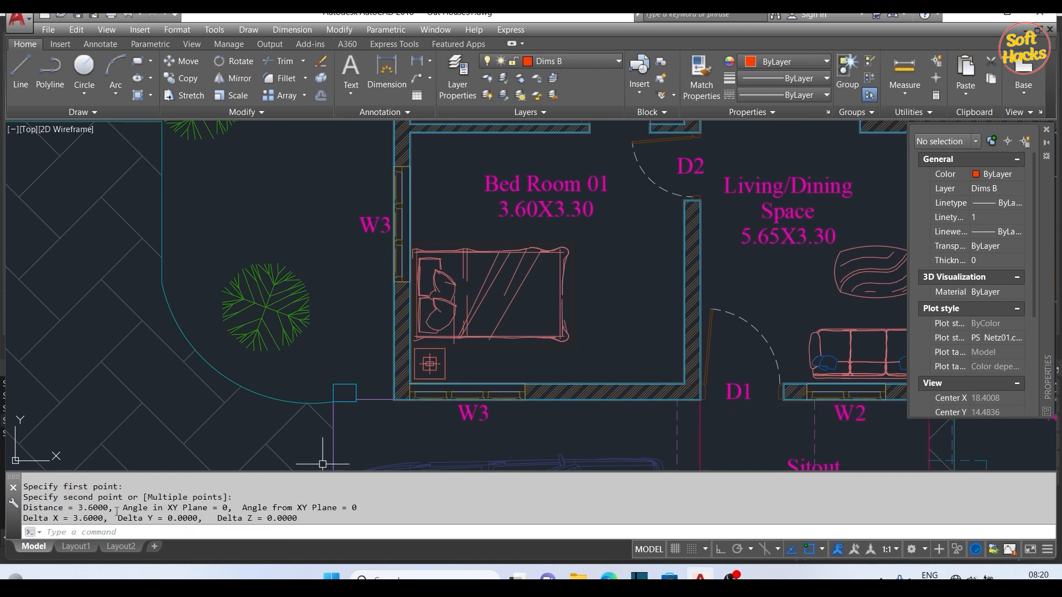
Review the measured distance in the text window, close it, and open the drawing units settings.
{"action": "key", "text": "F2"}
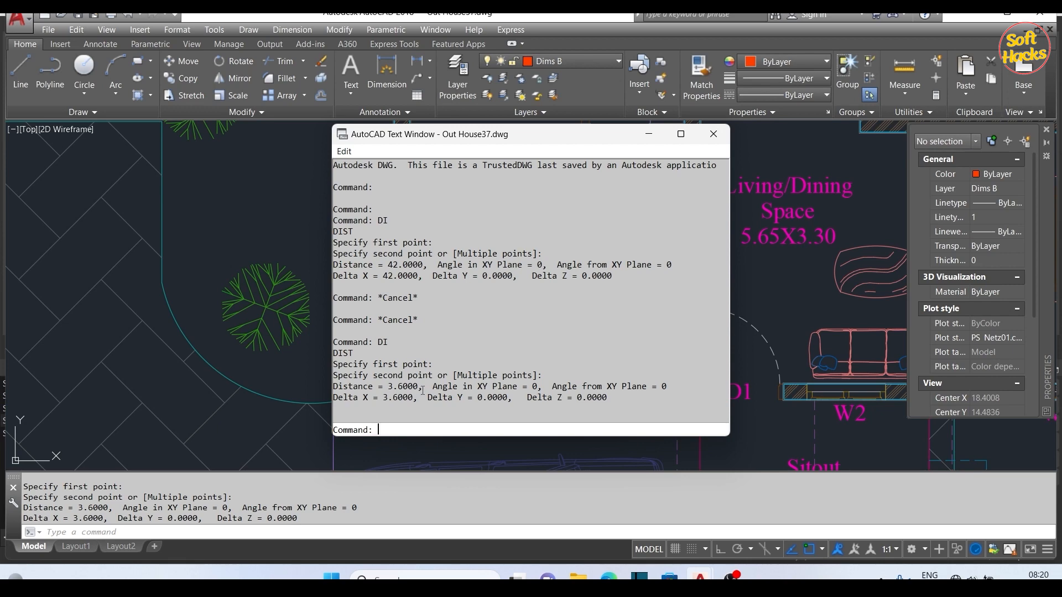
{"action": "left_click", "coordinate": [714, 134]}
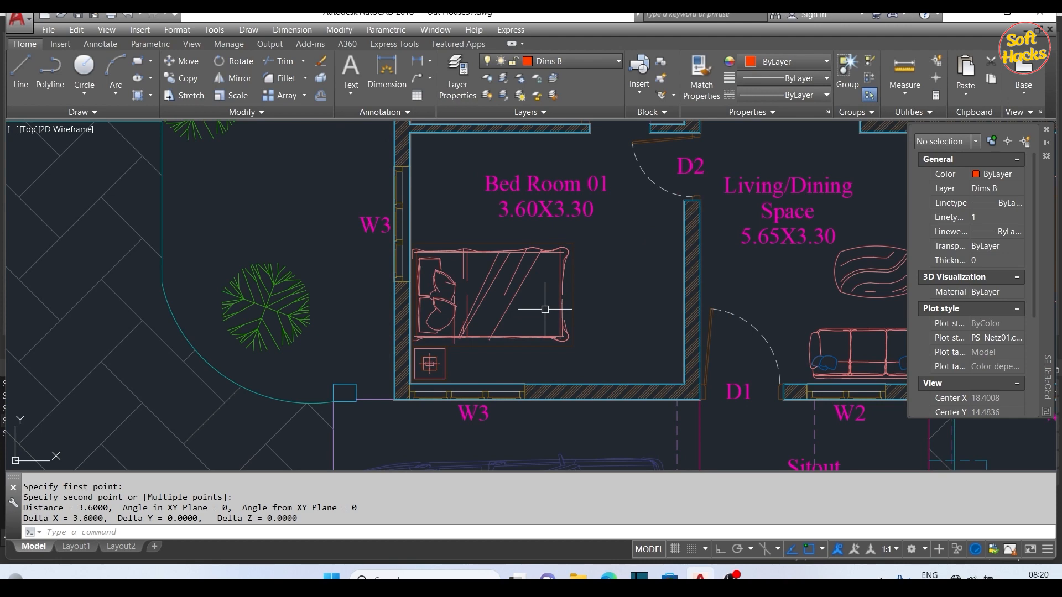
{"action": "type", "text": "UN"}
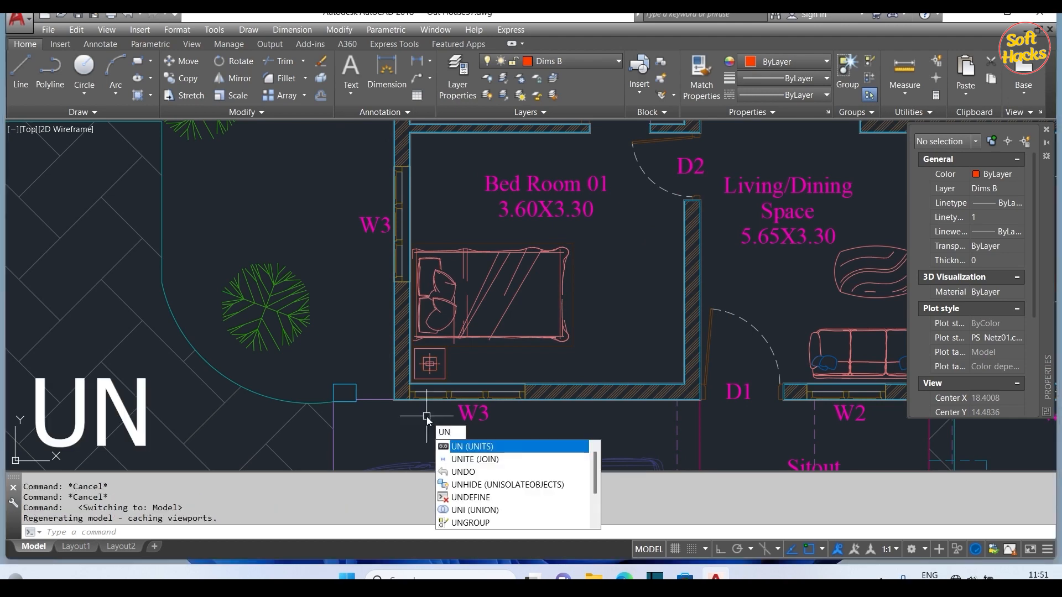
{"action": "key", "text": "Return"}
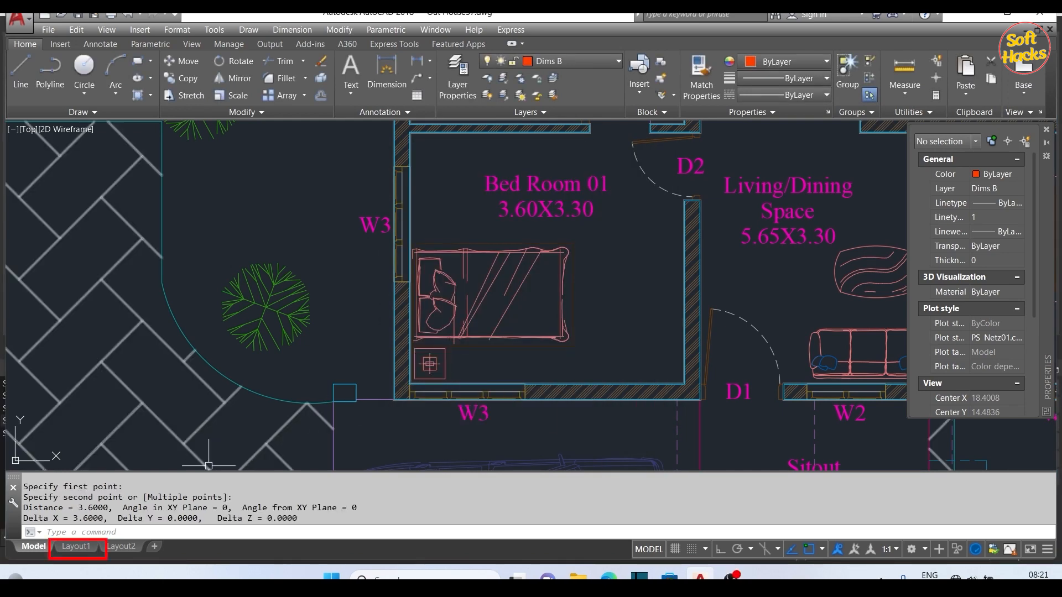
Switch to Layout1 and delete its existing viewport.
{"action": "left_click", "coordinate": [76, 548]}
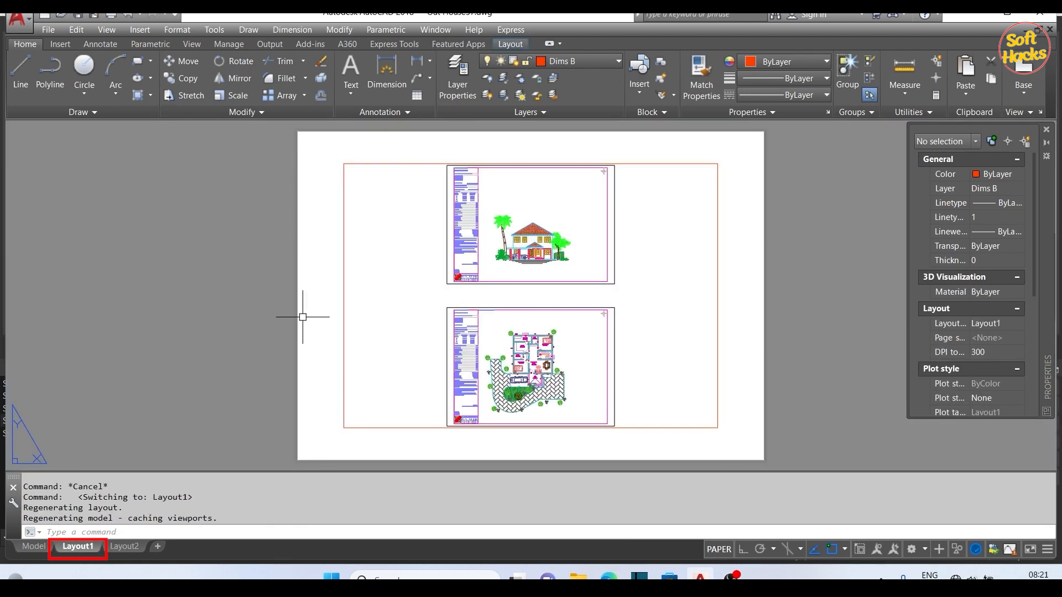
{"action": "left_click", "coordinate": [388, 160]}
{"action": "key", "text": "Escape"}
{"action": "key", "text": "Escape"}
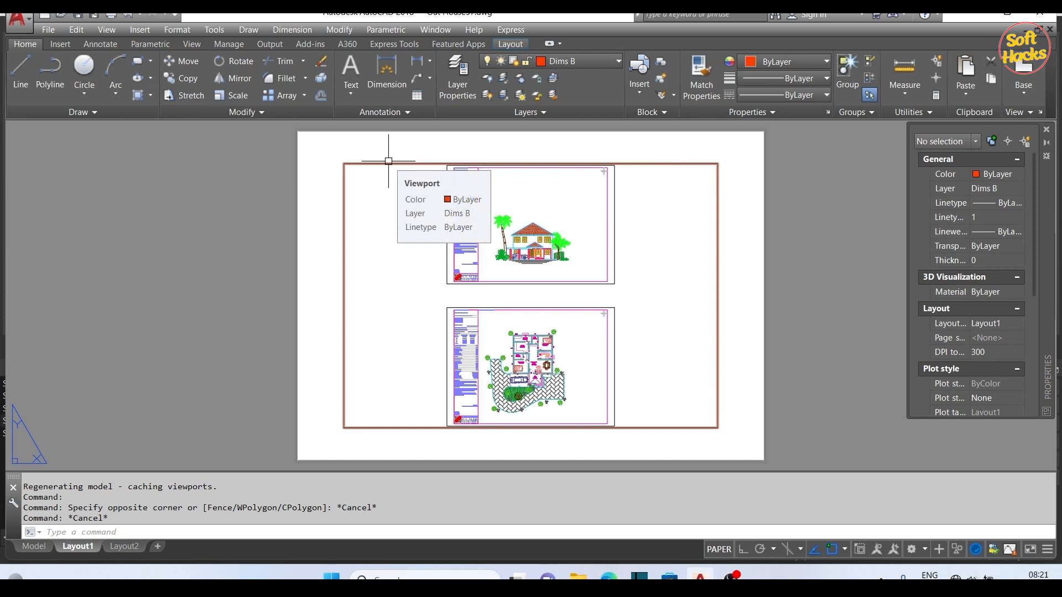
{"action": "left_click", "coordinate": [382, 164]}
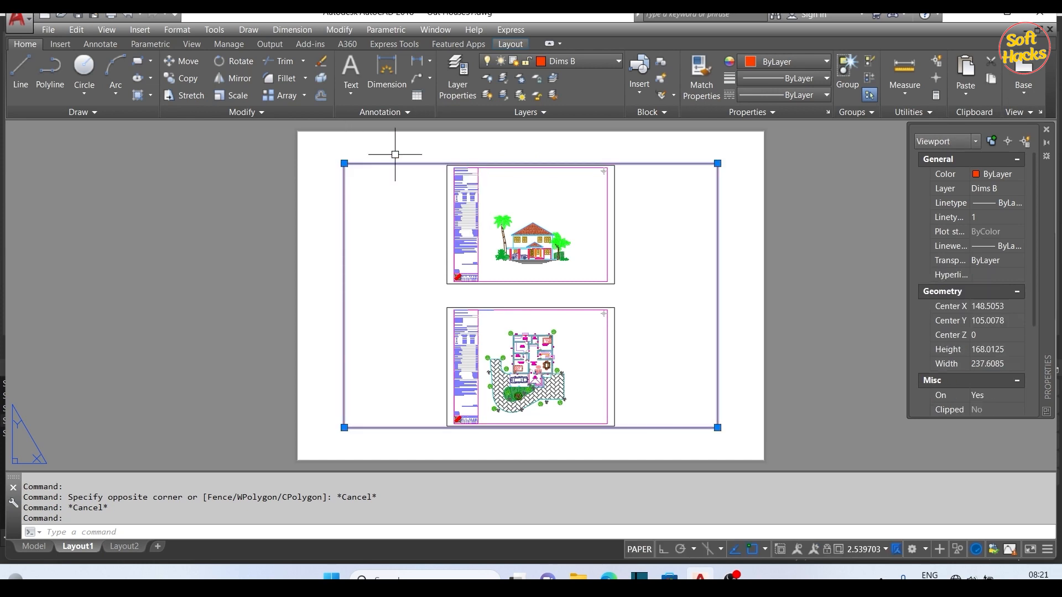
{"action": "key", "text": "Delete"}
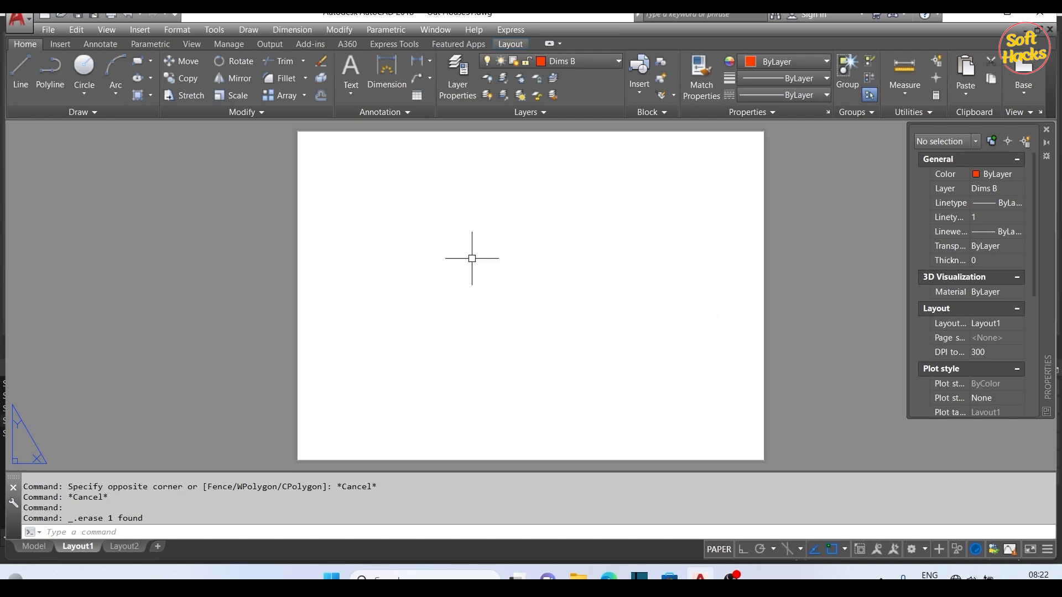
{"action": "left_click", "coordinate": [520, 44]}
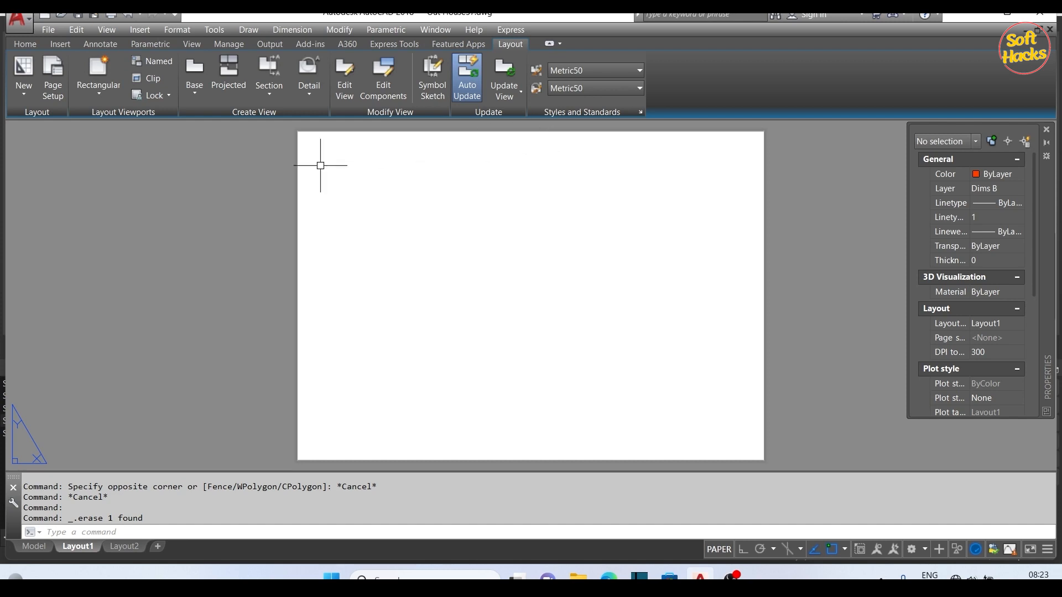
{"action": "left_click", "coordinate": [52, 83]}
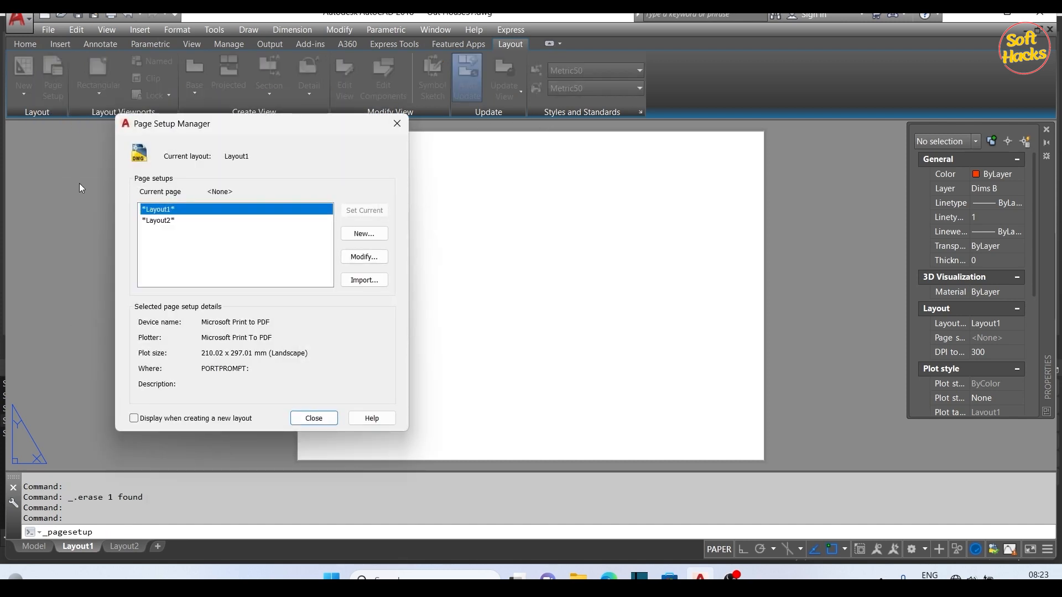
{"action": "left_click", "coordinate": [397, 123]}
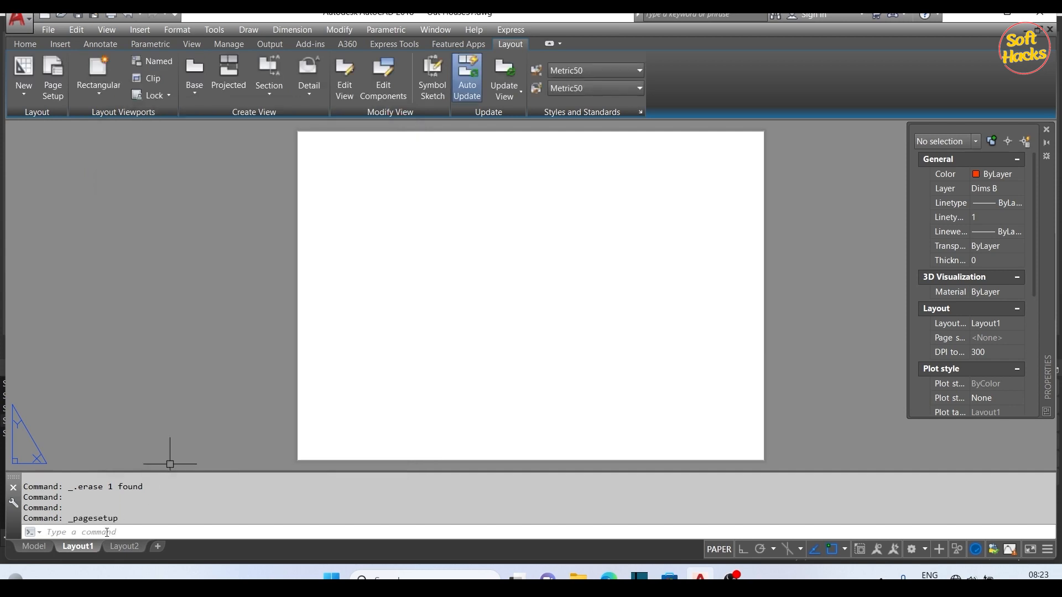
Modify Layout1's page setup to use the DWG To PDF.pc3 plotter and choose its paper size.
{"action": "right_click", "coordinate": [74, 550]}
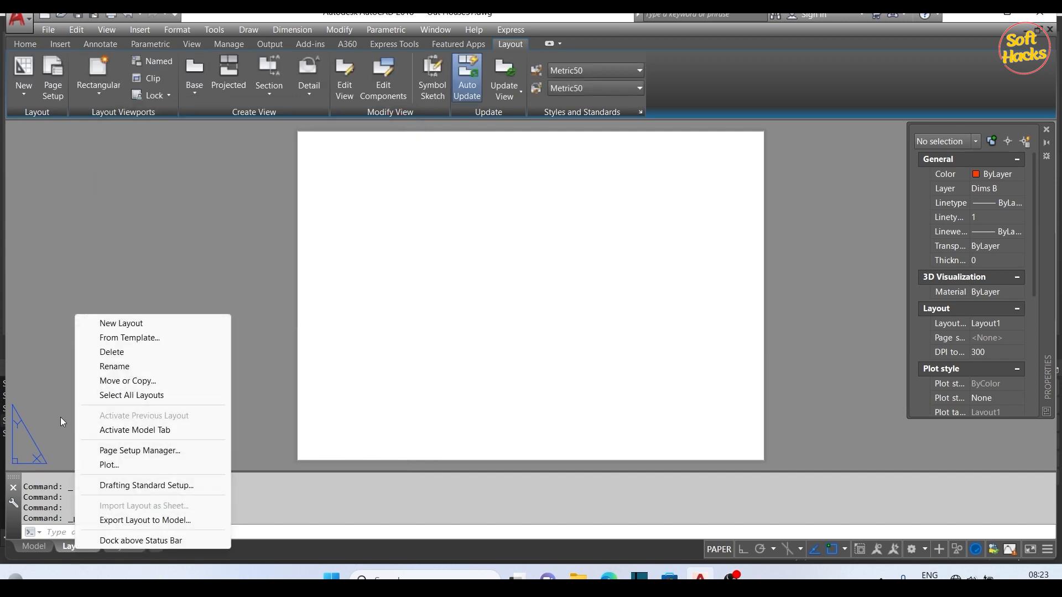
{"action": "left_click", "coordinate": [145, 451]}
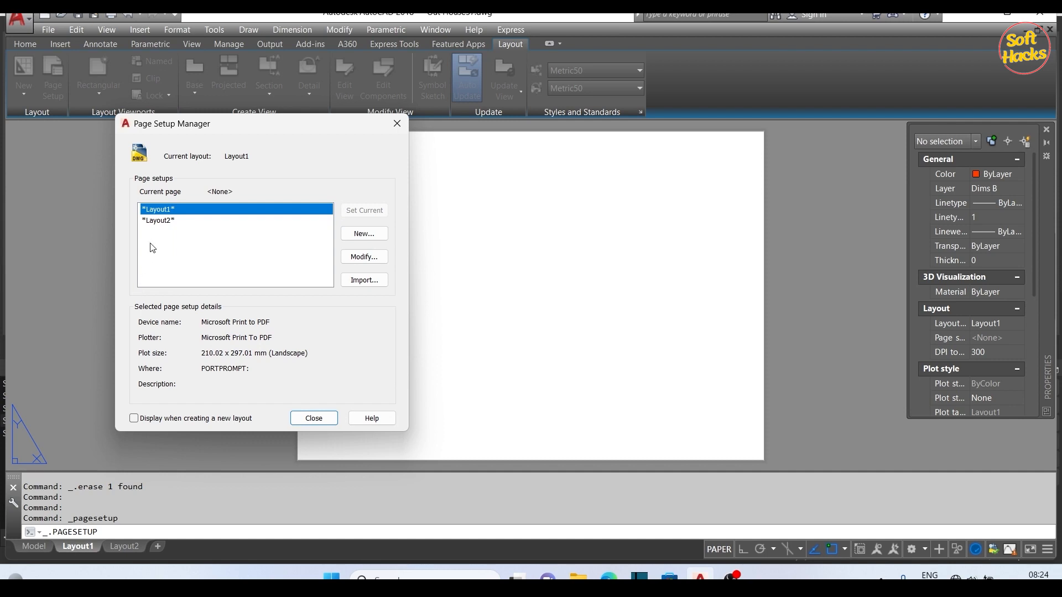
{"action": "left_click", "coordinate": [363, 261]}
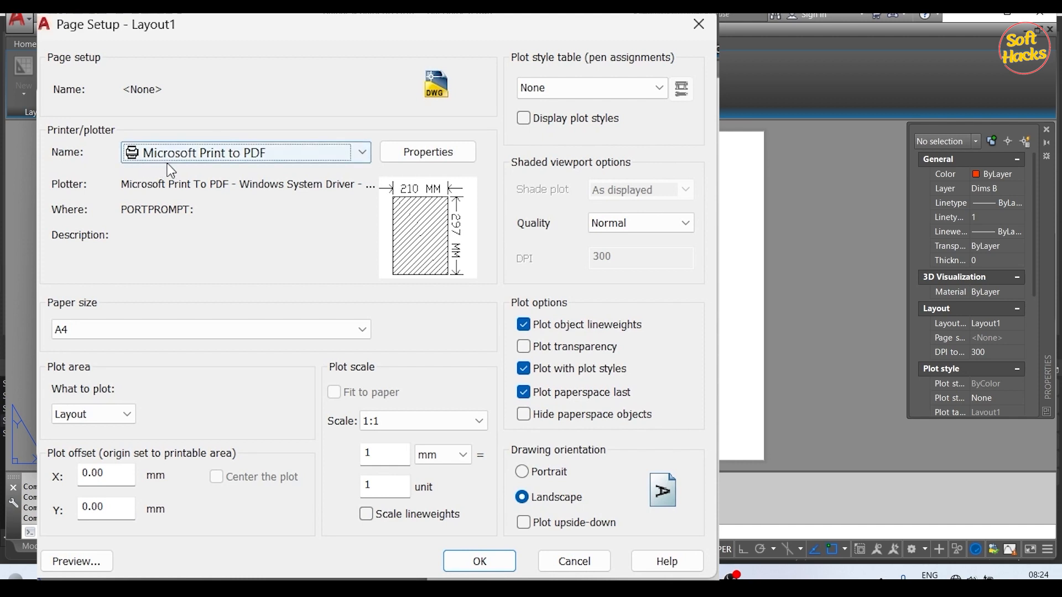
{"action": "left_click", "coordinate": [363, 152]}
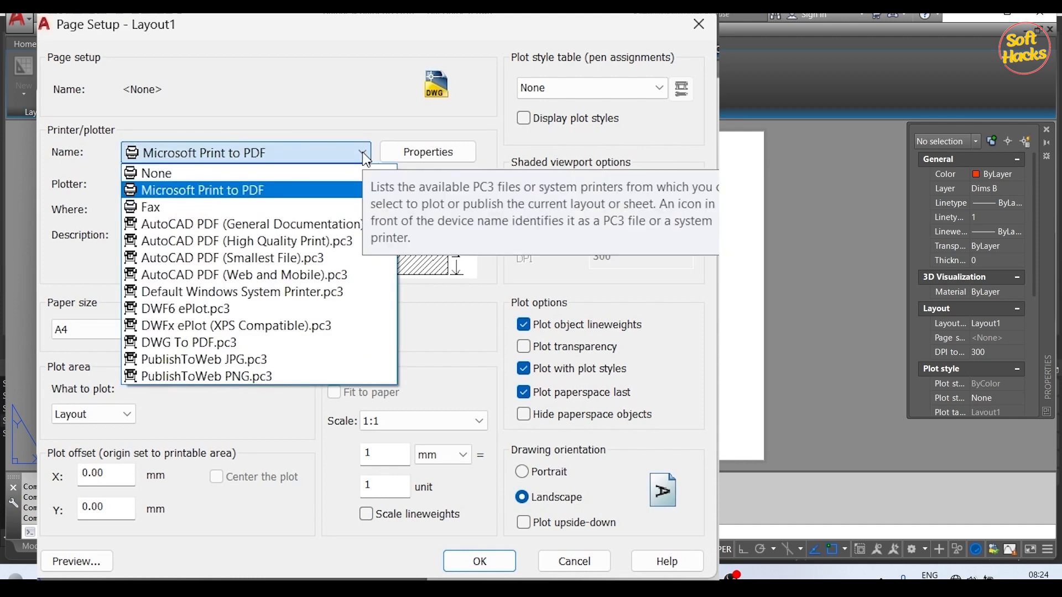
{"action": "left_click", "coordinate": [227, 340]}
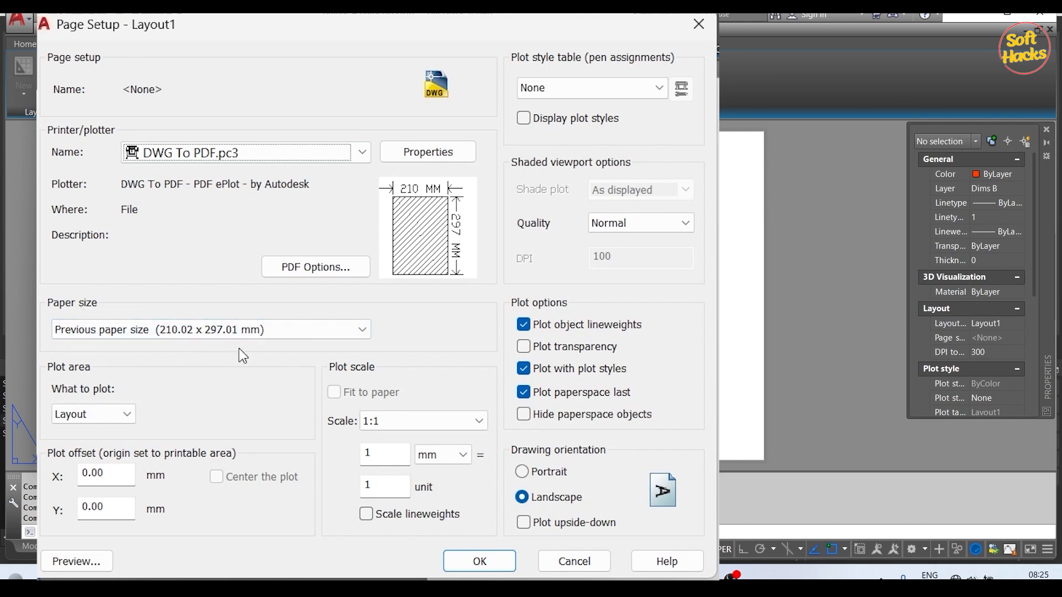
{"action": "left_click", "coordinate": [367, 330]}
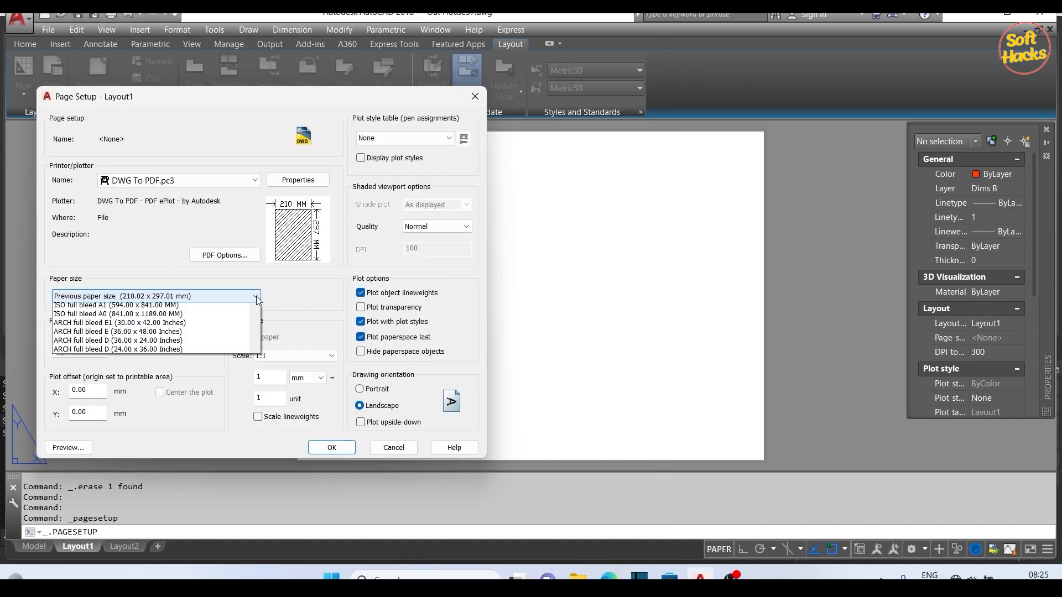
{"action": "scroll", "coordinate": [209, 387], "scroll_direction": "down", "scroll_amount": 10}
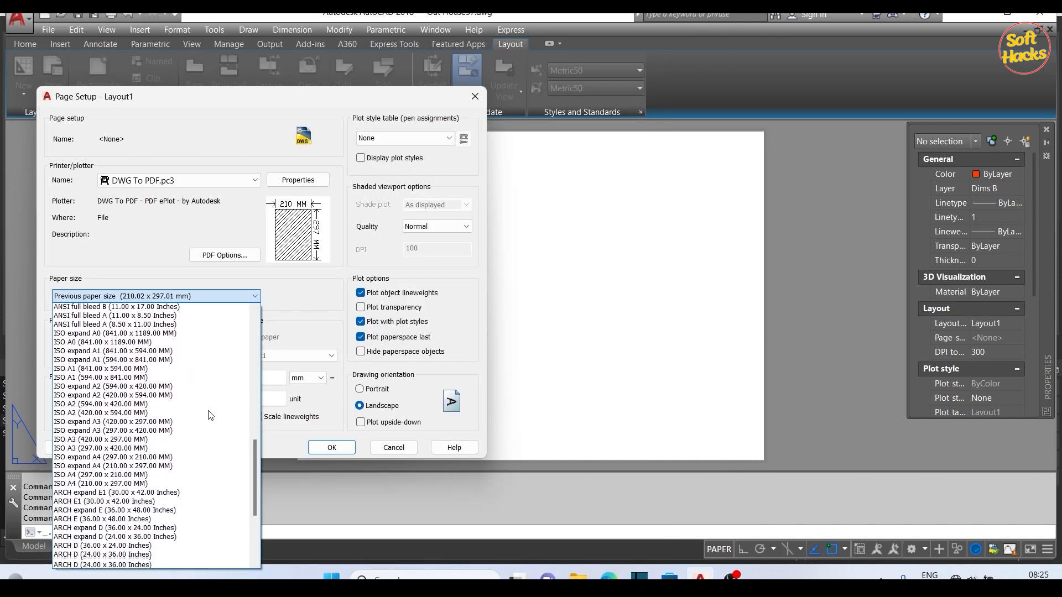
{"action": "scroll", "coordinate": [97, 409], "scroll_direction": "up", "scroll_amount": 2}
{"action": "left_click", "coordinate": [96, 410]}
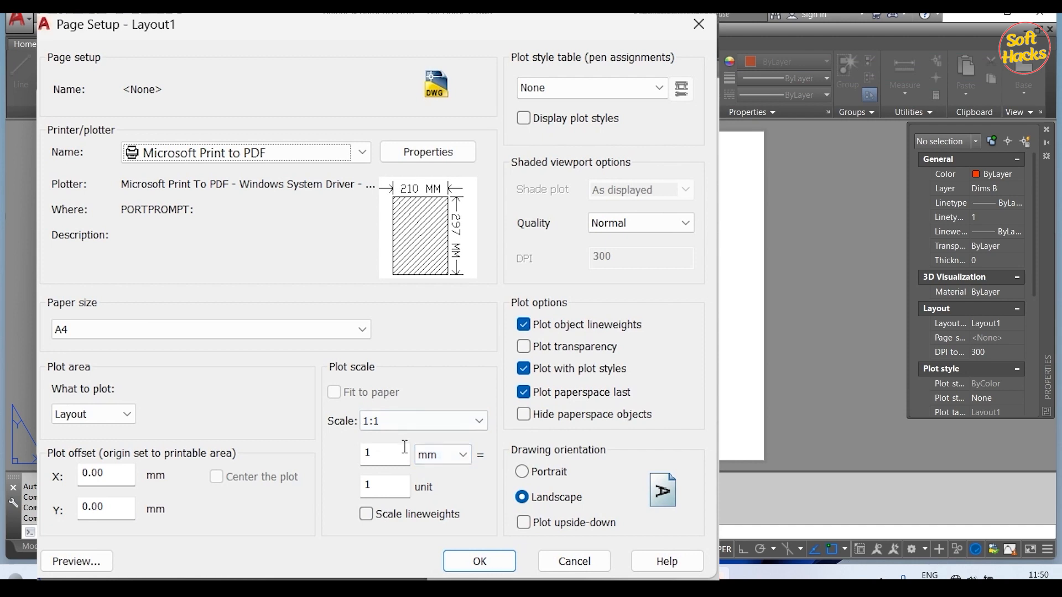
Check the unit options of the plot scale in Layout1's page setup and cancel the dialog.
{"action": "left_click", "coordinate": [463, 455]}
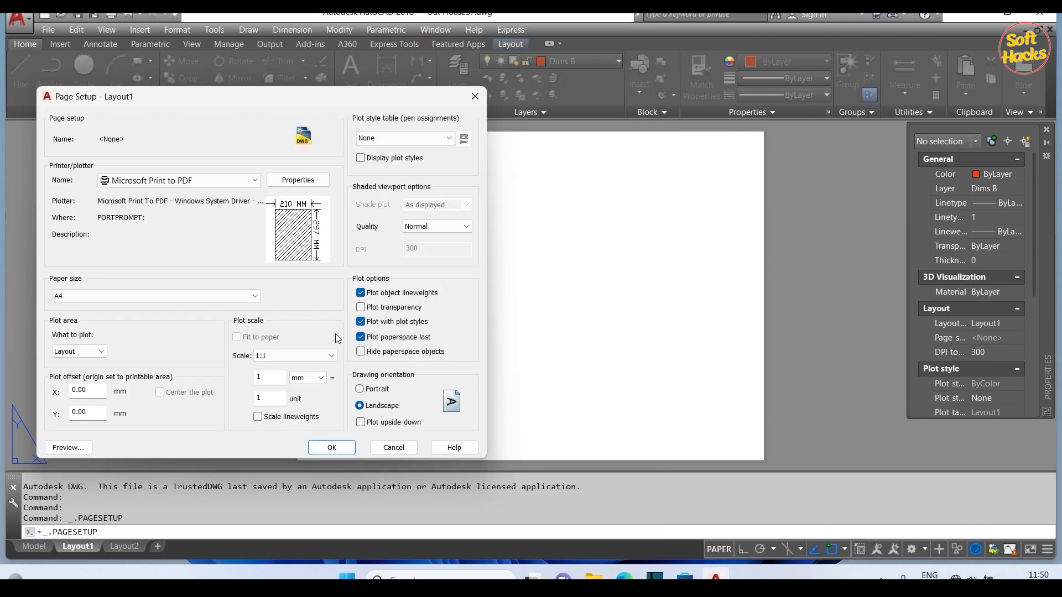
{"action": "left_click", "coordinate": [393, 447]}
Switch to model space, open the drawing units settings and examine the insertion scale units.
{"action": "left_click", "coordinate": [35, 546]}
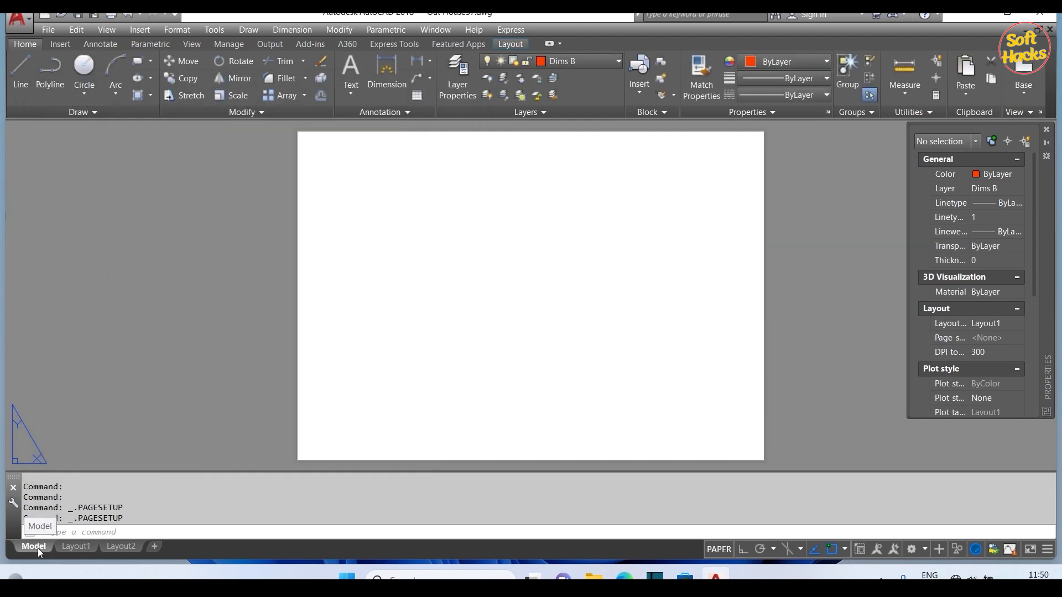
{"action": "type", "text": "UN"}
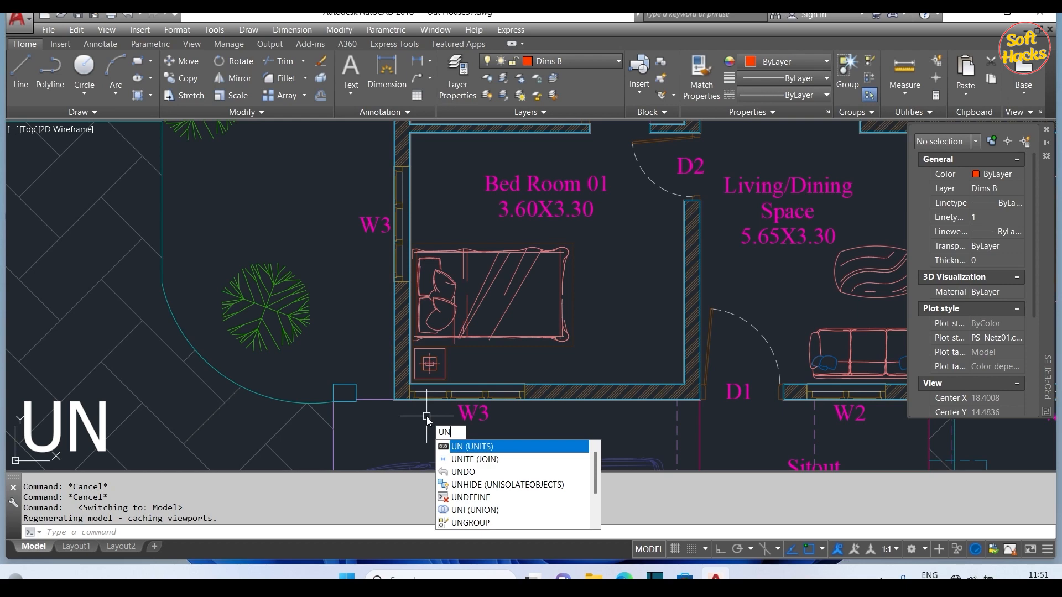
{"action": "key", "text": "Return"}
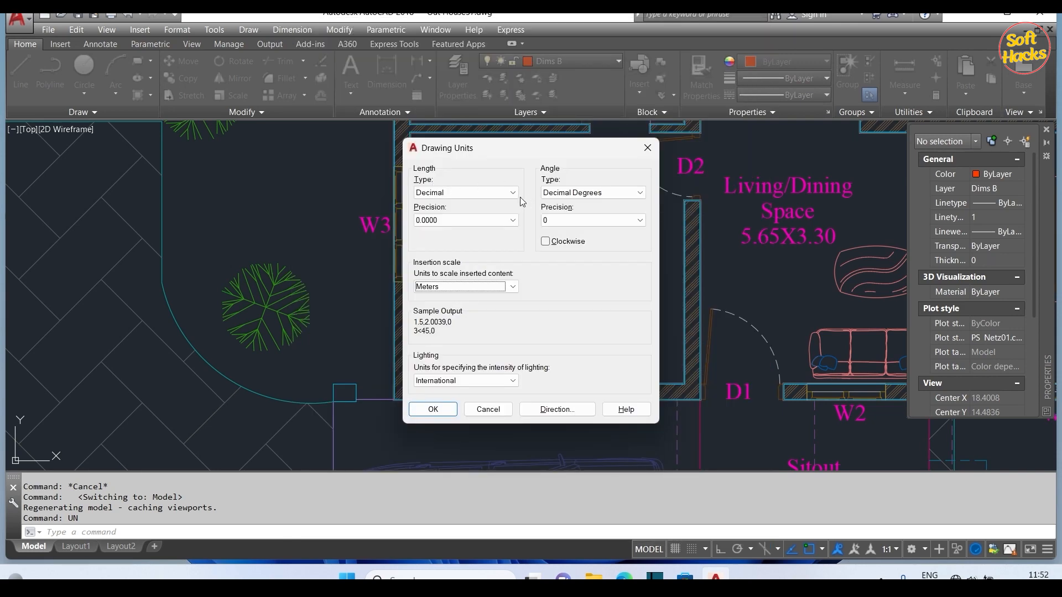
{"action": "left_click", "coordinate": [513, 287]}
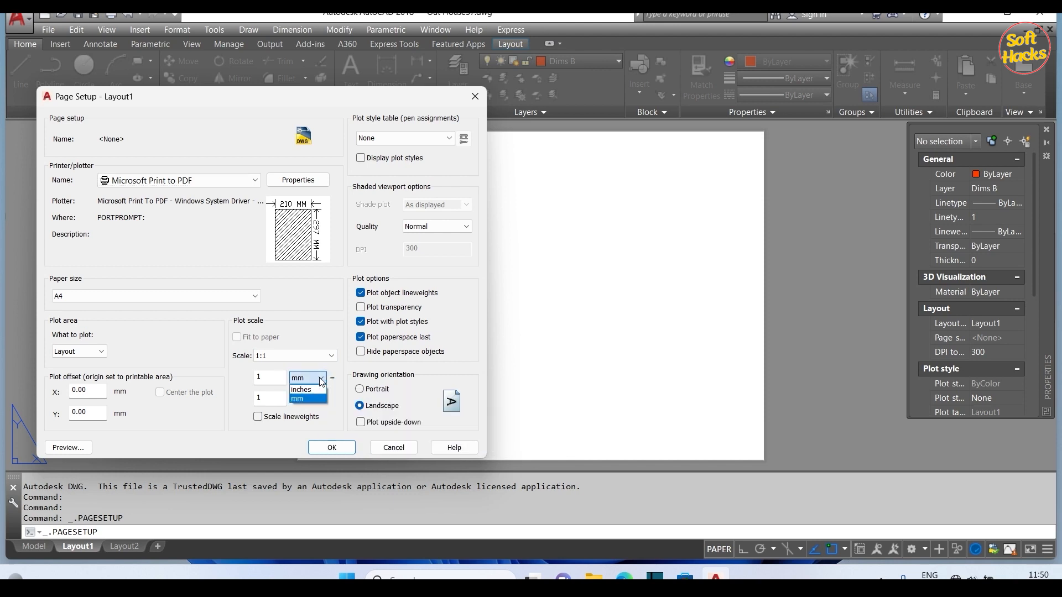
Compare the page setup's plot scale units with the length types offered in the drawing units settings.
{"action": "left_click", "coordinate": [320, 378]}
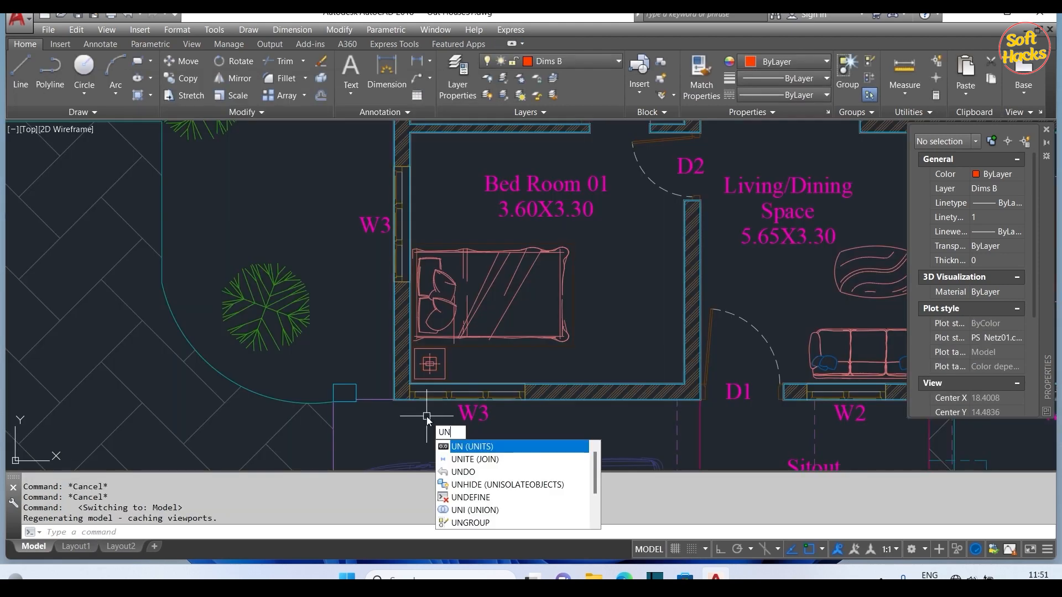
{"action": "key", "text": "Return"}
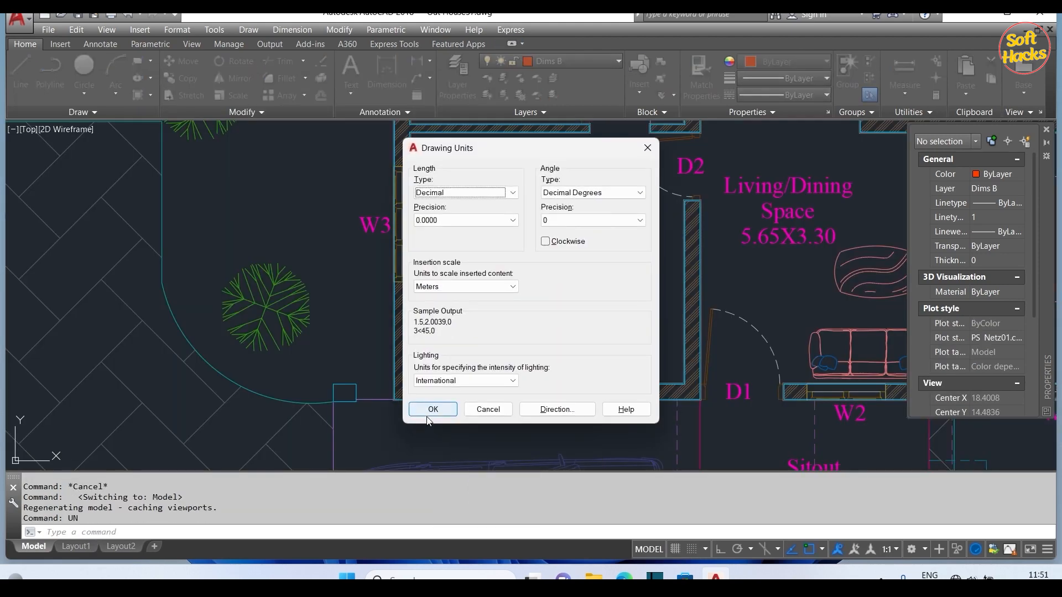
{"action": "left_click", "coordinate": [513, 194]}
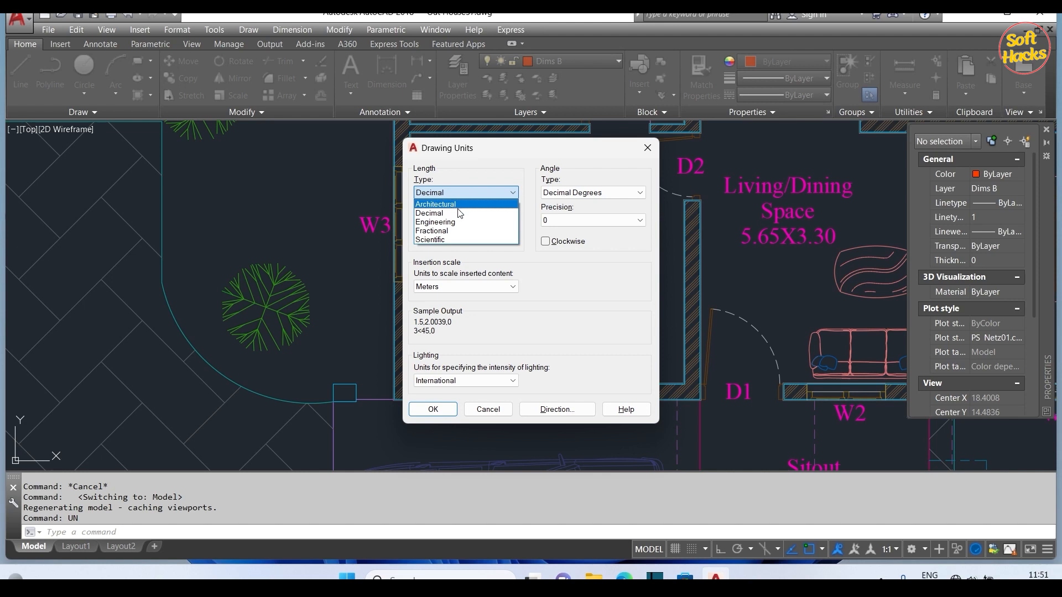
{"action": "left_click", "coordinate": [572, 267]}
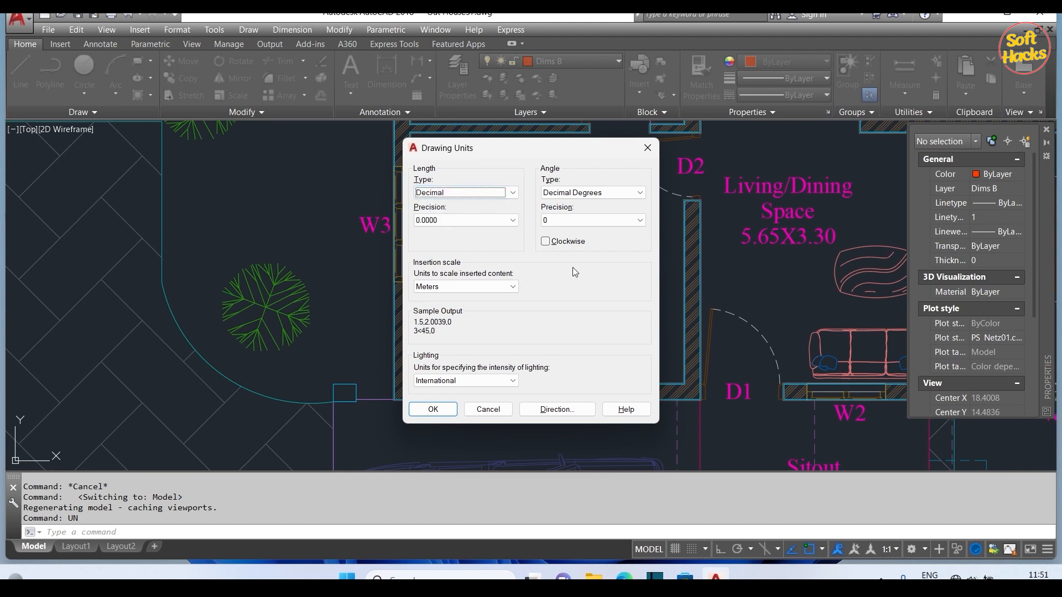
Compare the insertion scale units in the drawing units settings with the paper size units in Layout1's page setup.
{"action": "left_click", "coordinate": [498, 287]}
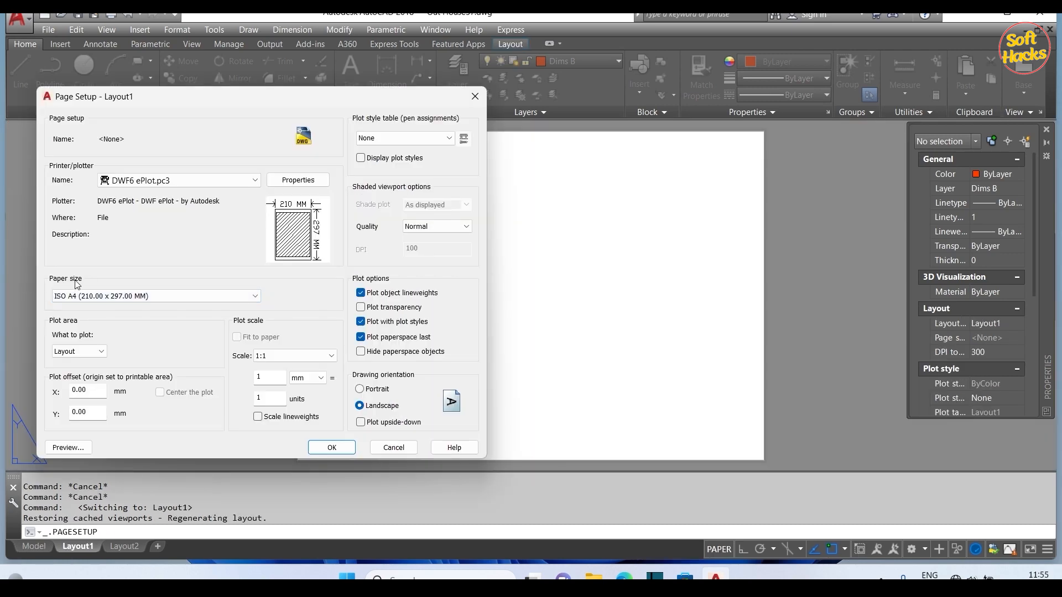
{"action": "left_click", "coordinate": [58, 296]}
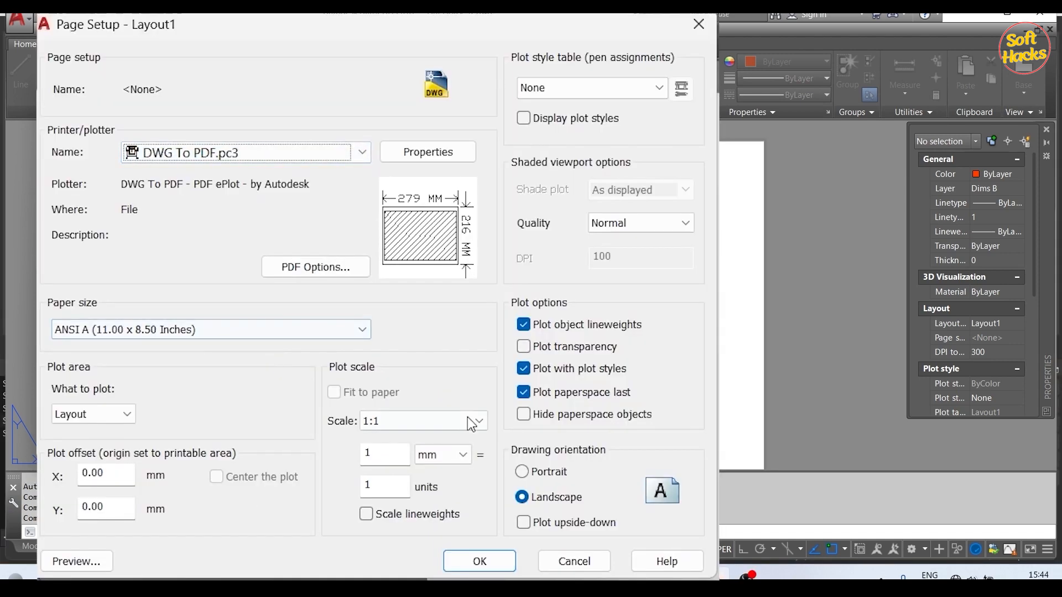
Set Layout1's plot scale to 1000 mm = 1 unit on ISO A4 (210.00 x 297.00 MM) paper and accept the page setup.
{"action": "left_click", "coordinate": [460, 454]}
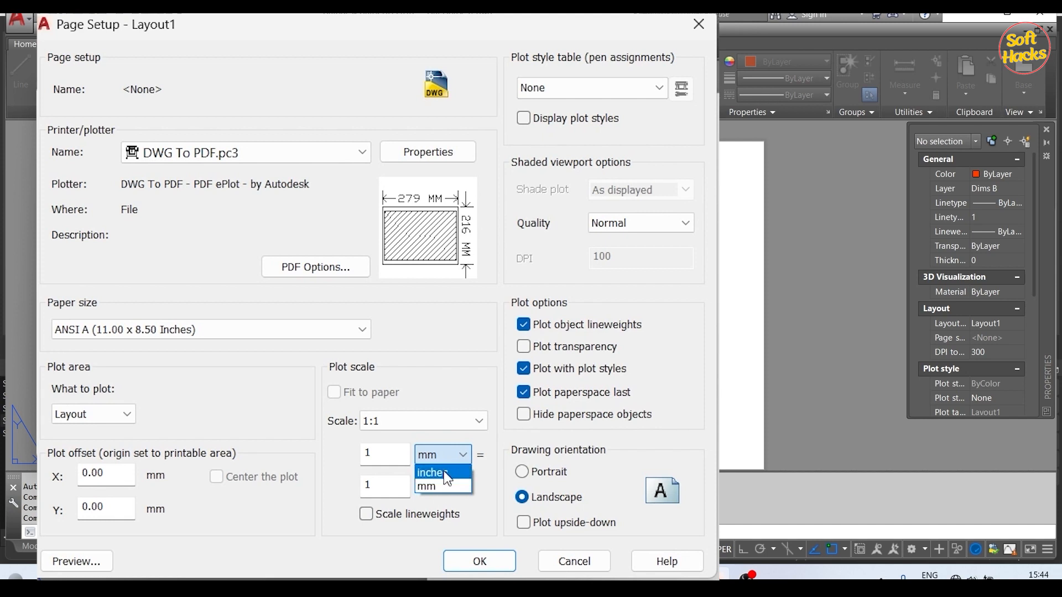
{"action": "left_click", "coordinate": [442, 472]}
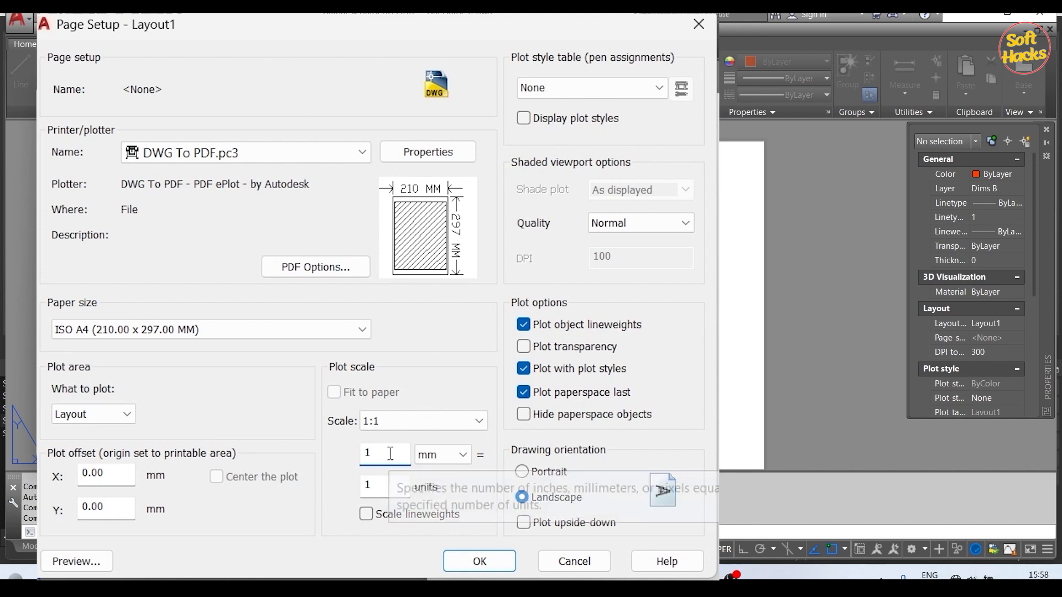
{"action": "type", "text": "000"}
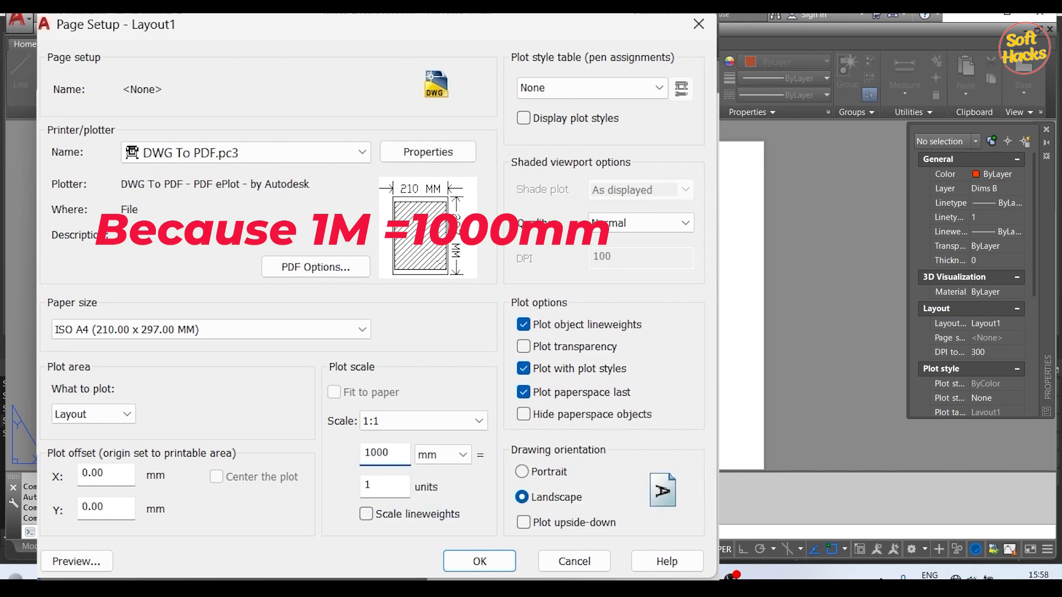
{"action": "left_click", "coordinate": [479, 561]}
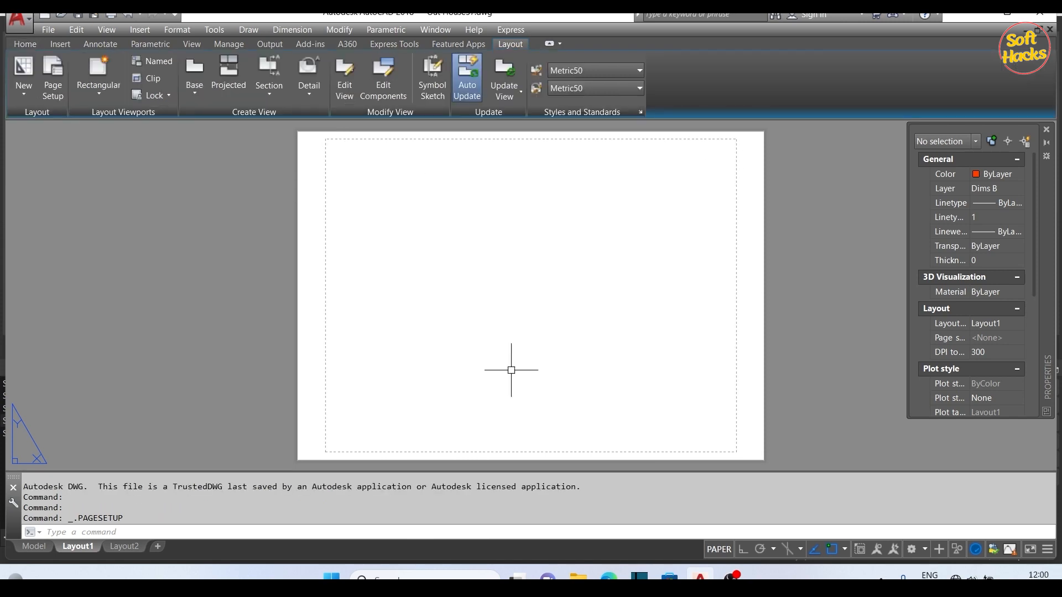
Create a rectangular viewport in Layout1 using the Fit option to fill the printable area.
{"action": "left_click", "coordinate": [99, 94]}
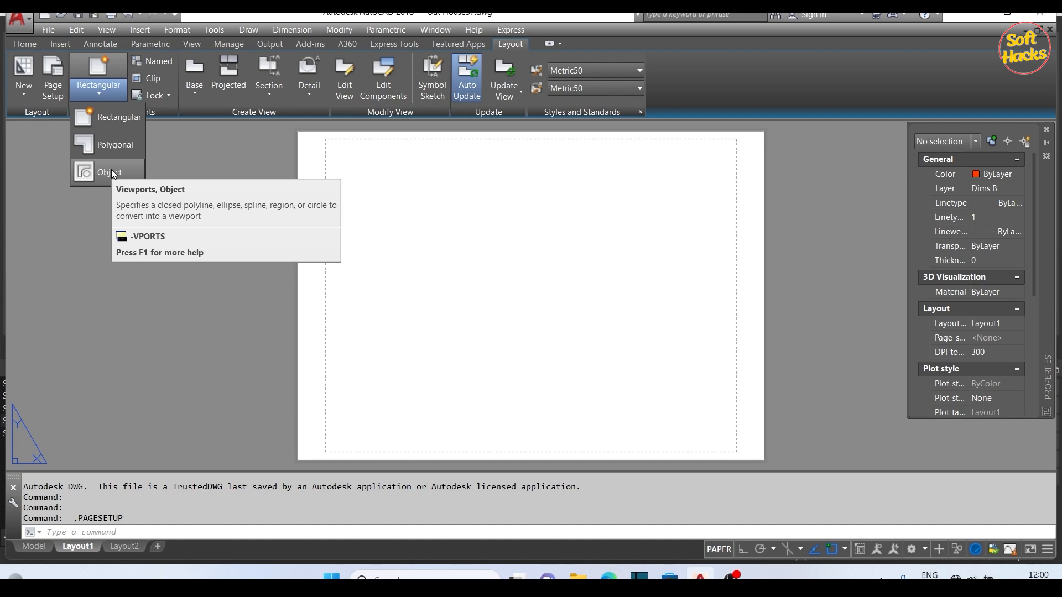
{"action": "left_click", "coordinate": [106, 118]}
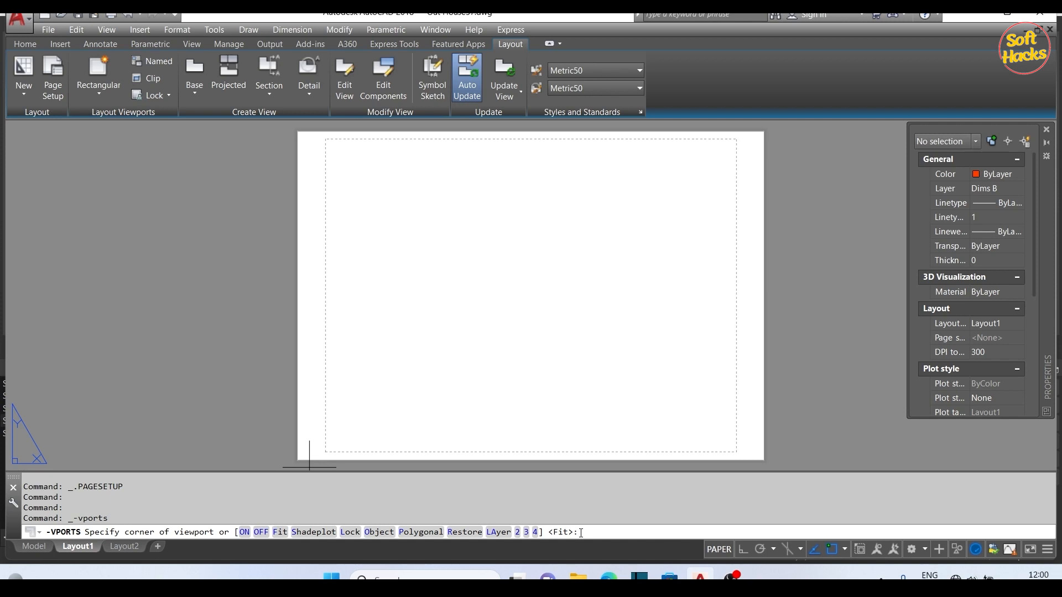
{"action": "key", "text": "Return"}
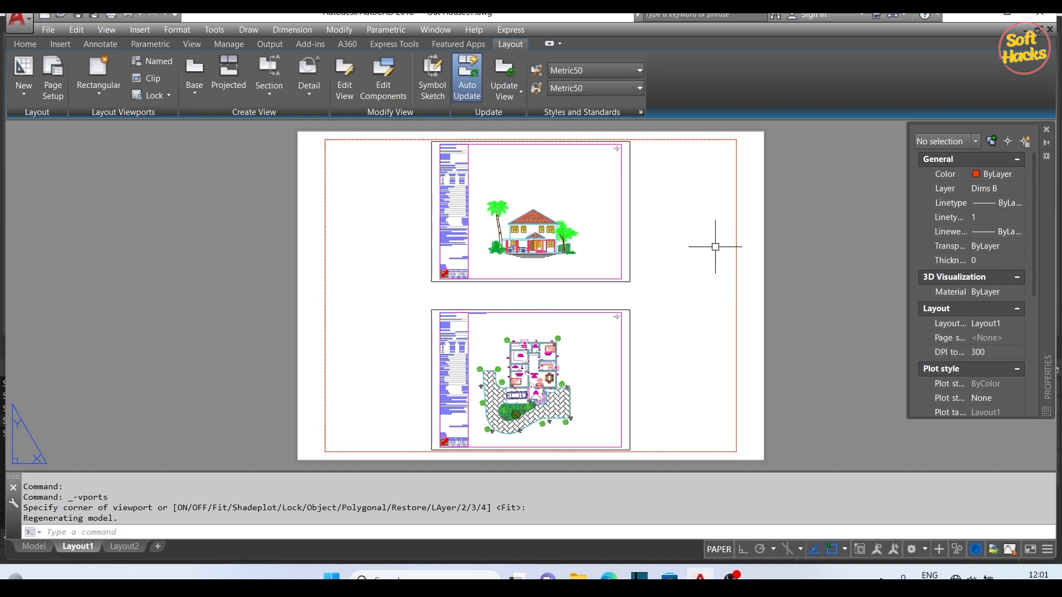
Try to set the new viewport's scale to 1:100, and clear the selection.
{"action": "left_click", "coordinate": [736, 303]}
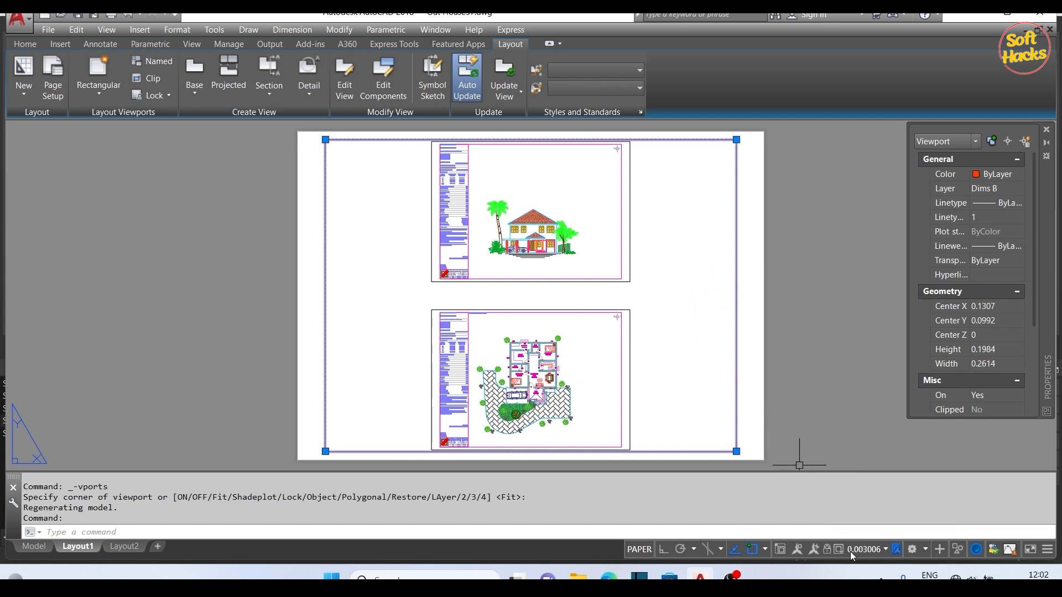
{"action": "left_click", "coordinate": [884, 550]}
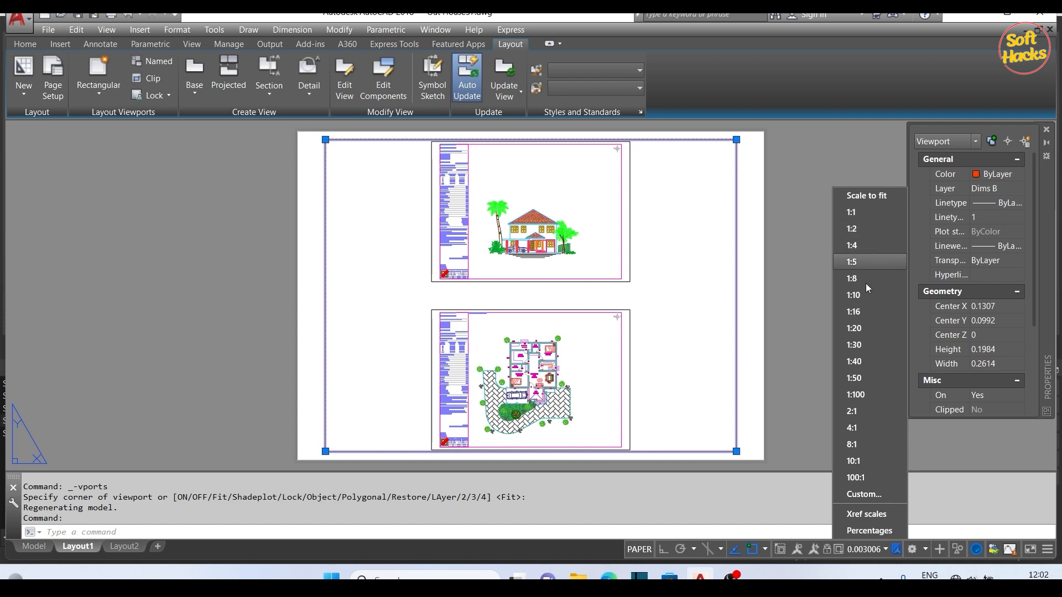
{"action": "left_click", "coordinate": [858, 395]}
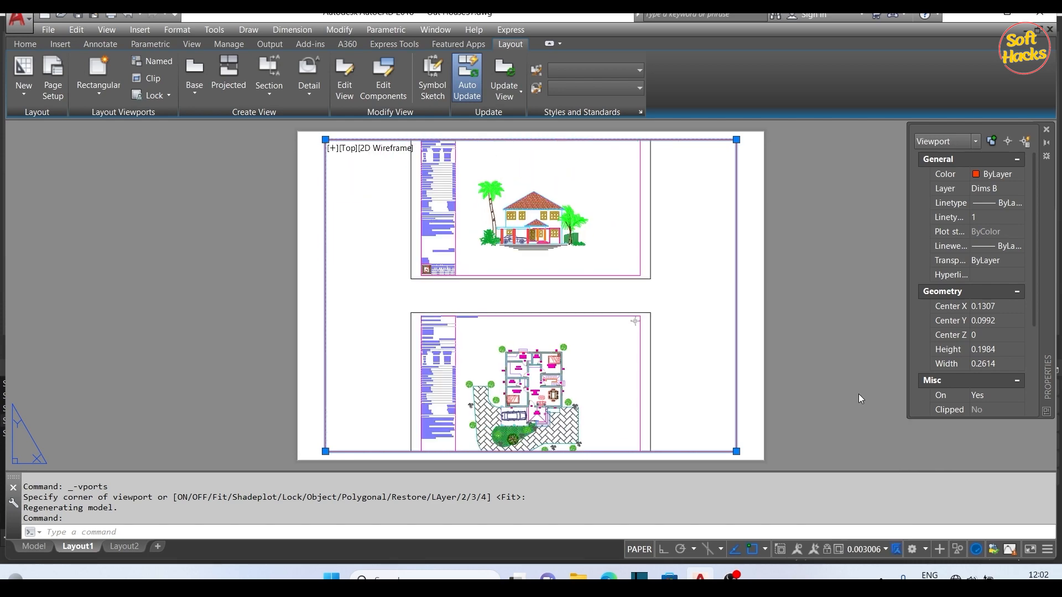
{"action": "key", "text": "Escape"}
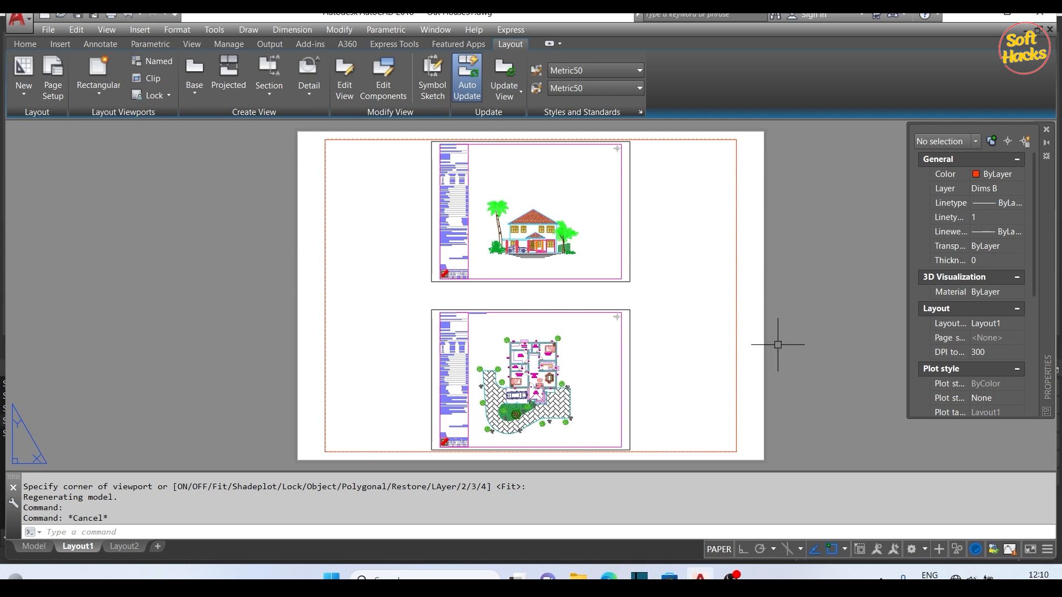
Activate model space inside the viewport with MS, and return to paper space with PS.
{"action": "type", "text": "MS"}
{"action": "key", "text": "Return"}
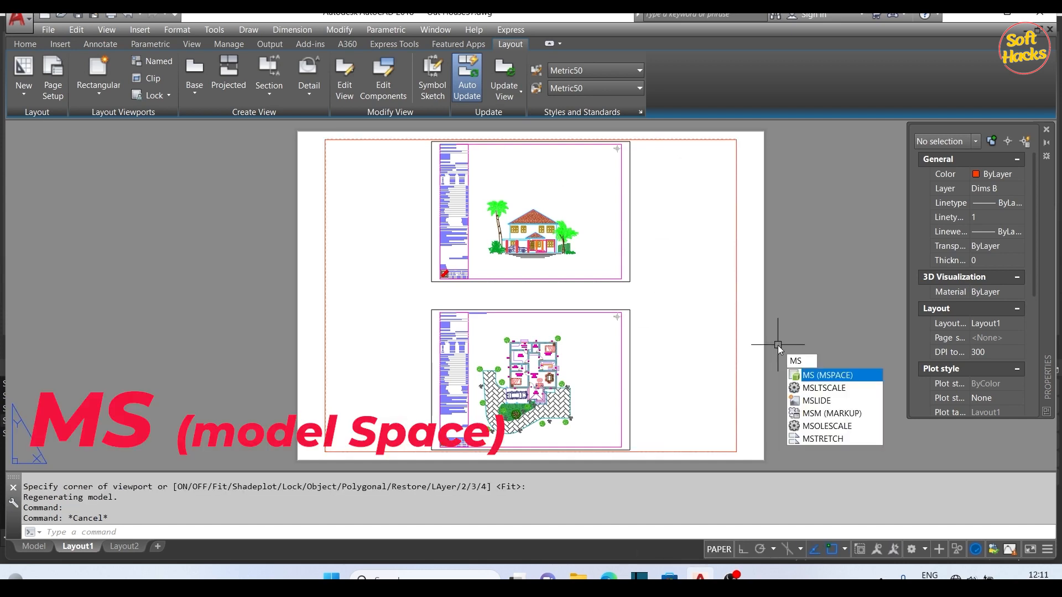
{"action": "key", "text": "Return"}
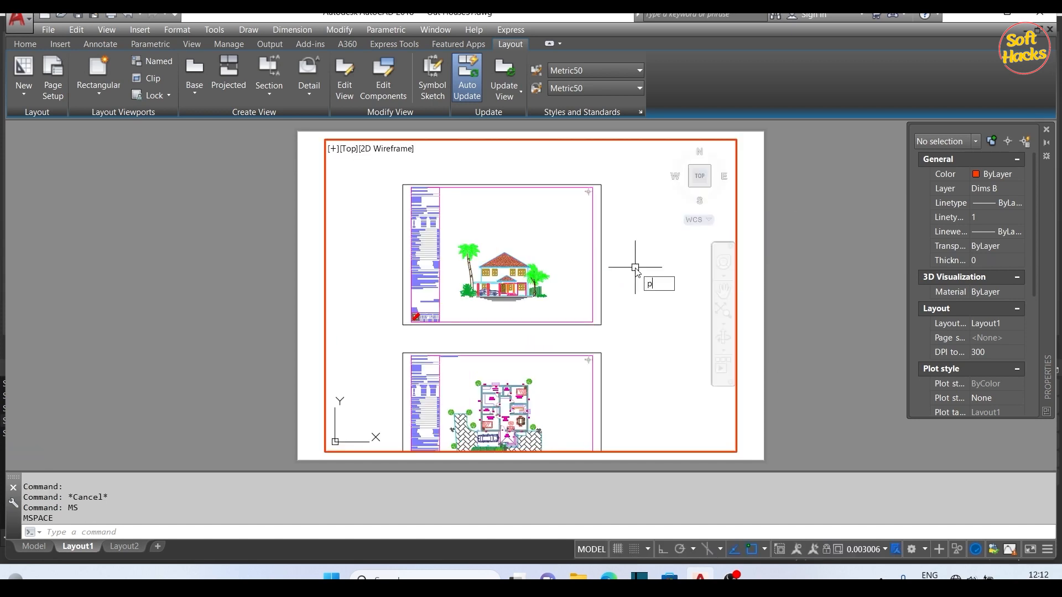
{"action": "type", "text": "PS"}
{"action": "key", "text": "Return"}
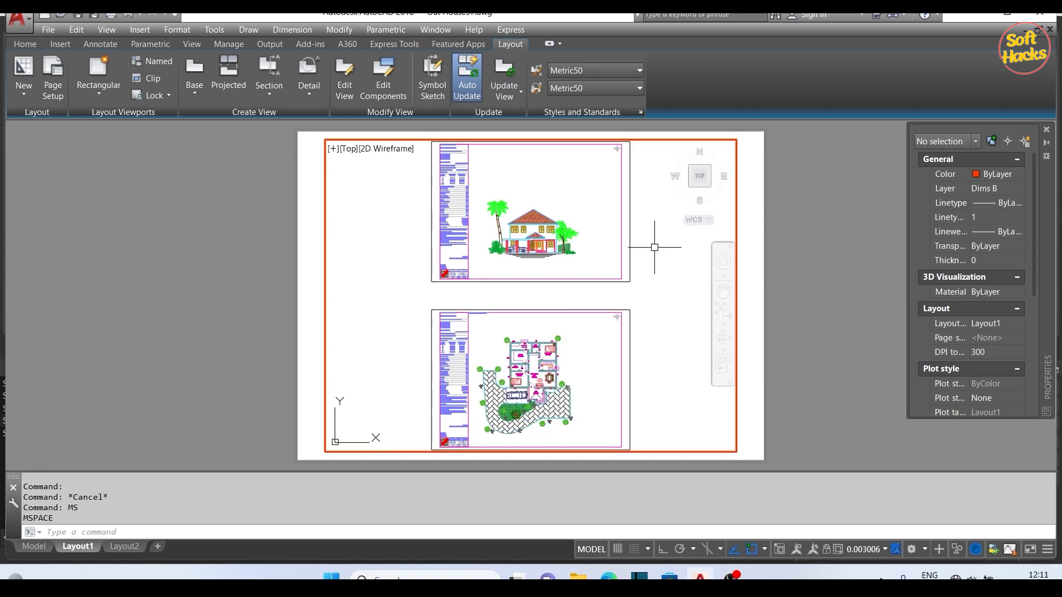
Zoom the viewport's model space view to a window around the house elevation sheet.
{"action": "mouse_move", "coordinate": [668, 232]}
{"action": "middle_mouse_down"}
{"action": "mouse_move", "coordinate": [541, 326]}
{"action": "mouse_move", "coordinate": [698, 221]}
{"action": "middle_mouse_up"}
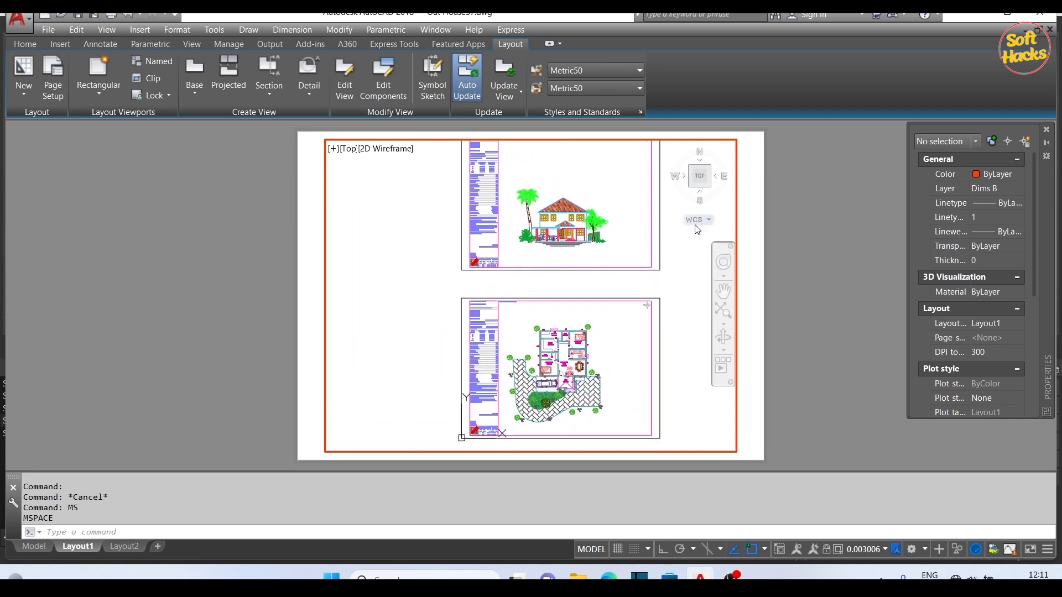
{"action": "mouse_move", "coordinate": [676, 255]}
{"action": "middle_mouse_down"}
{"action": "mouse_move", "coordinate": [616, 330]}
{"action": "mouse_move", "coordinate": [547, 277]}
{"action": "mouse_move", "coordinate": [656, 325]}
{"action": "mouse_move", "coordinate": [569, 301]}
{"action": "mouse_move", "coordinate": [639, 417]}
{"action": "mouse_move", "coordinate": [666, 301]}
{"action": "mouse_move", "coordinate": [613, 286]}
{"action": "mouse_move", "coordinate": [605, 311]}
{"action": "middle_mouse_up"}
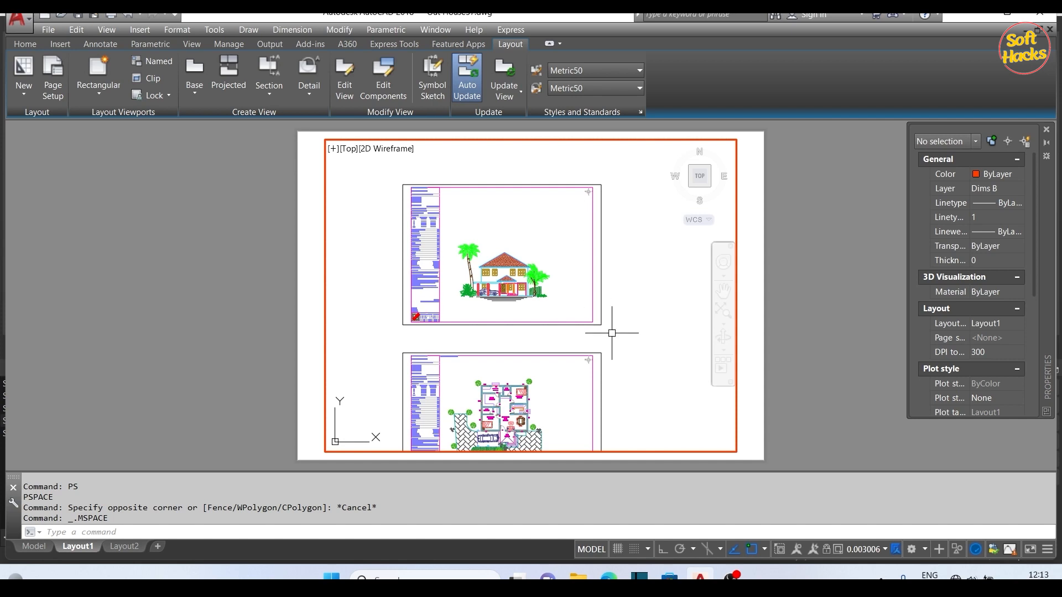
{"action": "type", "text": "z"}
{"action": "key", "text": "Return"}
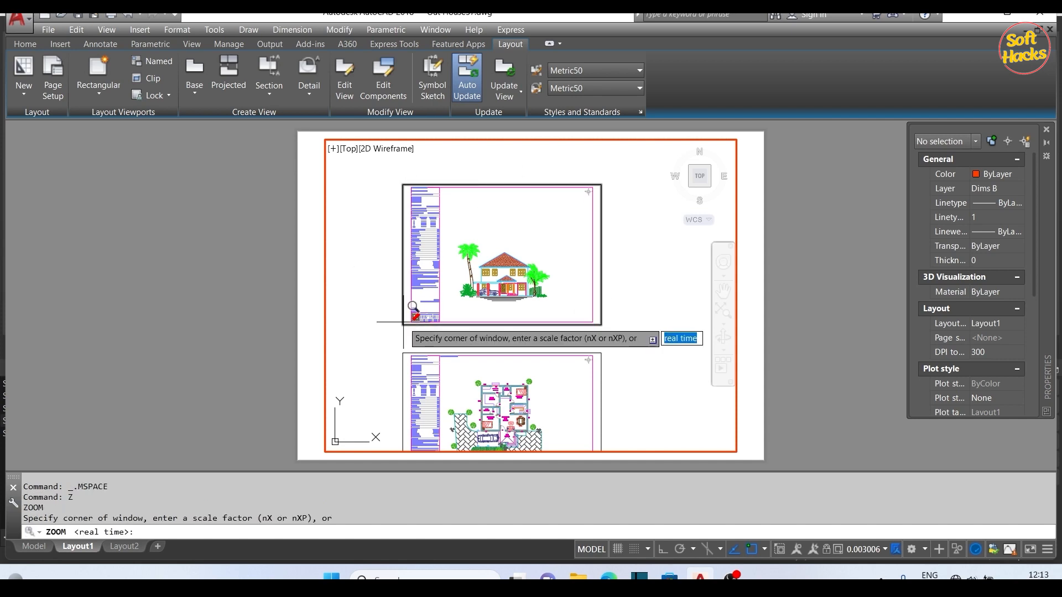
{"action": "left_click", "coordinate": [392, 175]}
{"action": "left_click", "coordinate": [622, 321]}
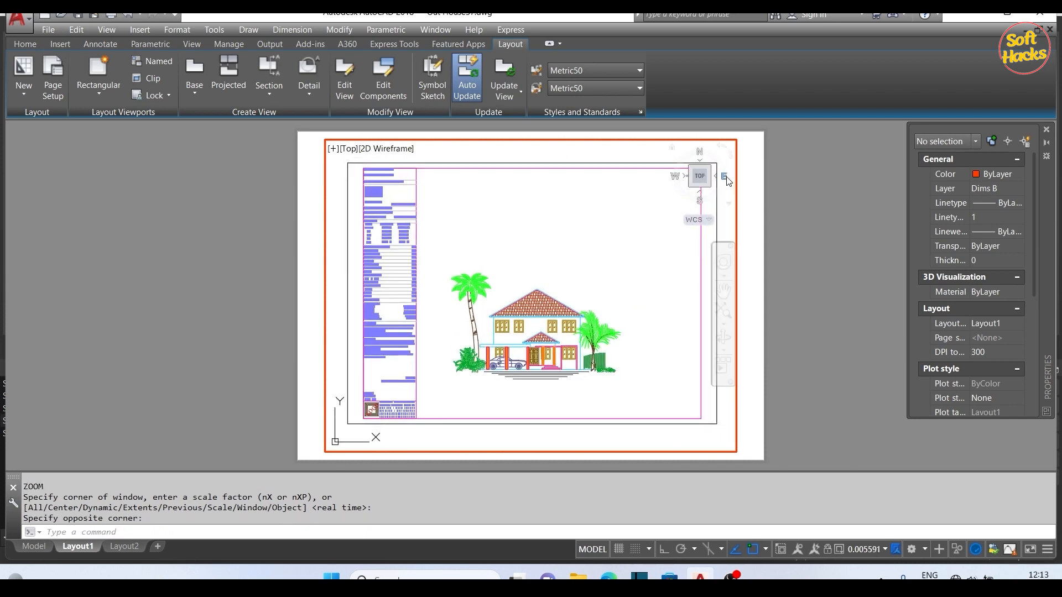
Enlarge the elevation sheet inside the viewport with real-time zoom until its border fills the frame.
{"action": "type", "text": "z"}
{"action": "key", "text": "Return"}
{"action": "key", "text": "Return"}
{"action": "mouse_move", "coordinate": [429, 308]}
{"action": "left_mouse_down"}
{"action": "mouse_move", "coordinate": [470, 255]}
{"action": "mouse_move", "coordinate": [512, 230]}
{"action": "left_mouse_up"}
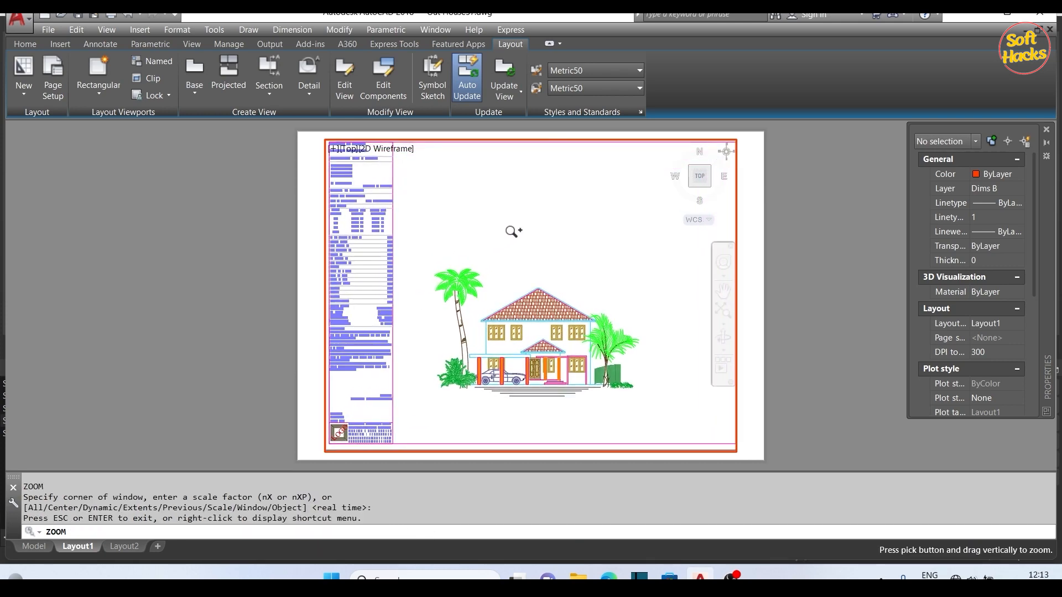
Zoom the viewport to a window around the house and its trees, and return to paper space.
{"action": "type", "text": "z"}
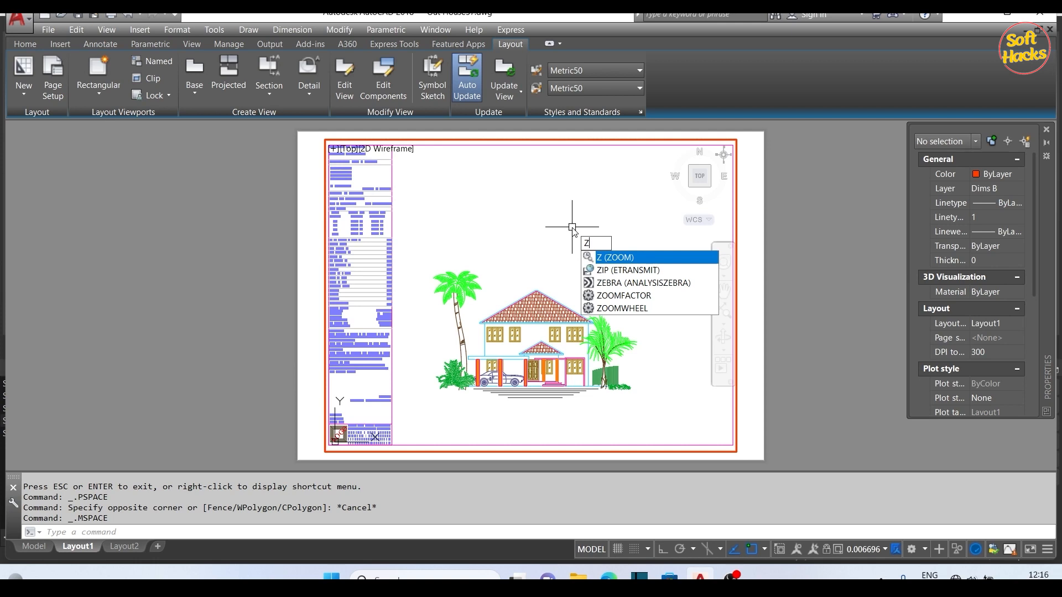
{"action": "key", "text": "Return"}
{"action": "left_click", "coordinate": [415, 247]}
{"action": "left_click", "coordinate": [664, 420]}
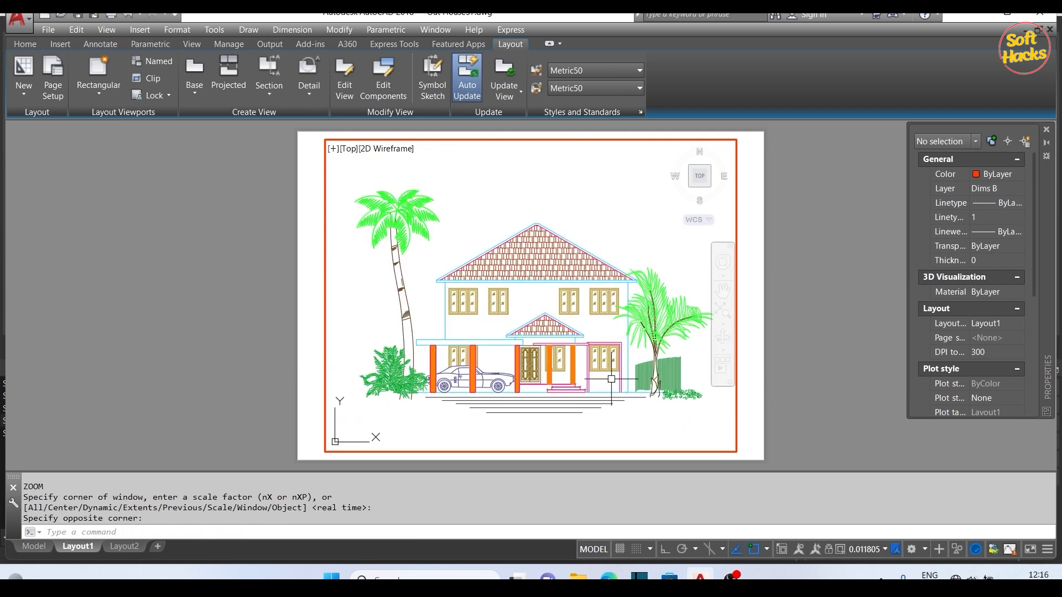
{"action": "double_click", "coordinate": [824, 254]}
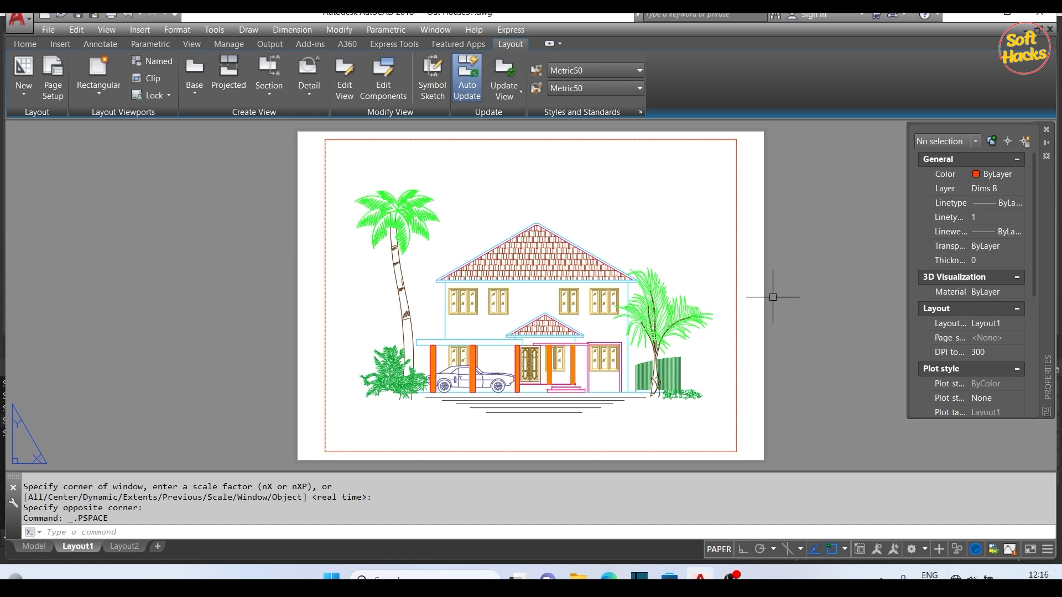
Set the scale of the house elevation viewport to 1:100.
{"action": "left_click", "coordinate": [739, 284]}
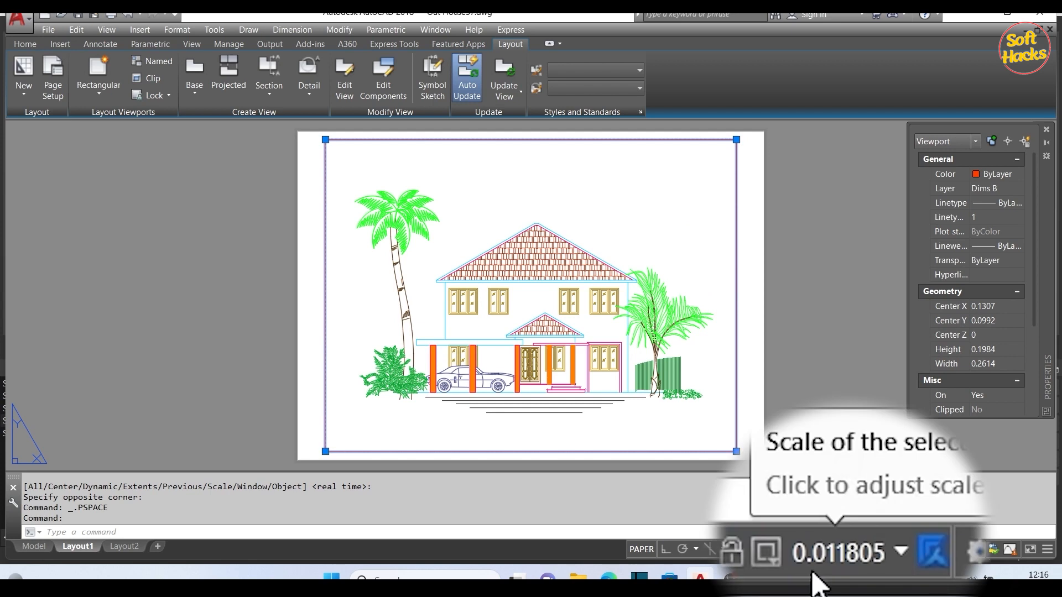
{"action": "left_click", "coordinate": [866, 550]}
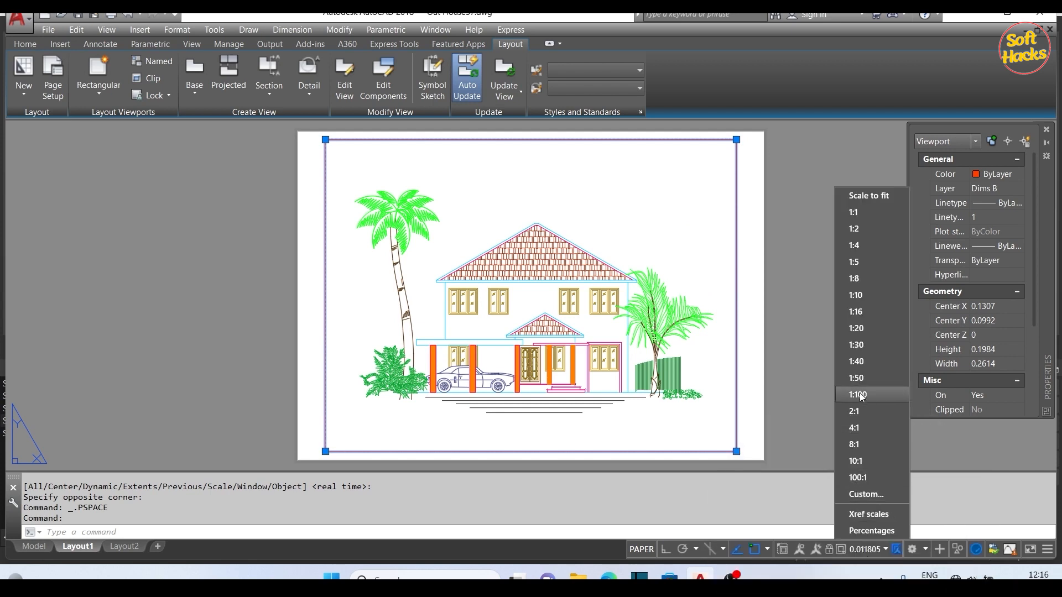
{"action": "left_click", "coordinate": [859, 394]}
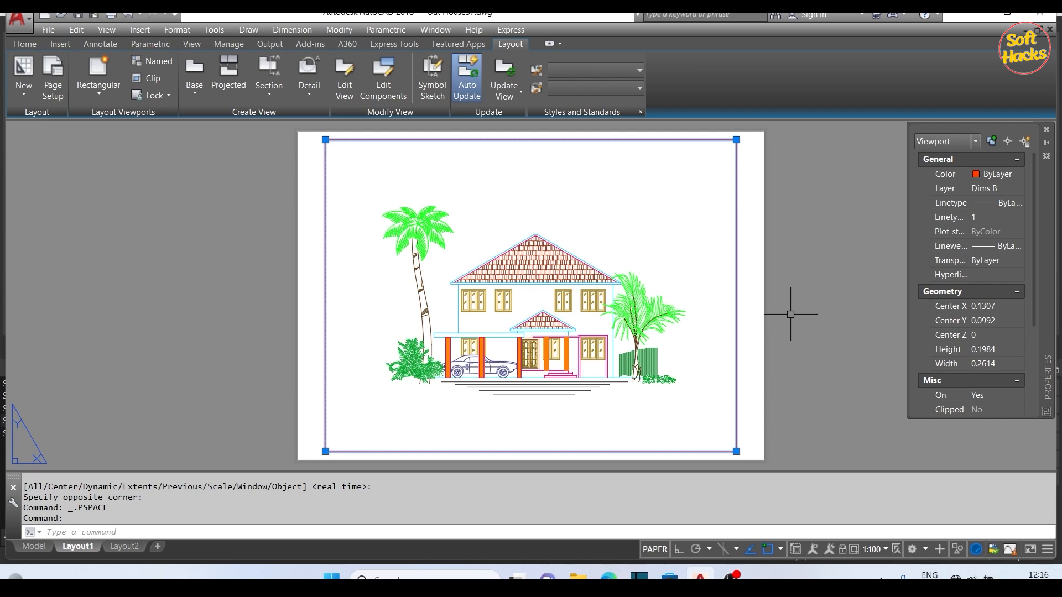
Shrink the viewport frame closely around the house elevation by stretching its upper-left and lower-right corners inward.
{"action": "left_click", "coordinate": [325, 140]}
{"action": "left_click", "coordinate": [368, 182]}
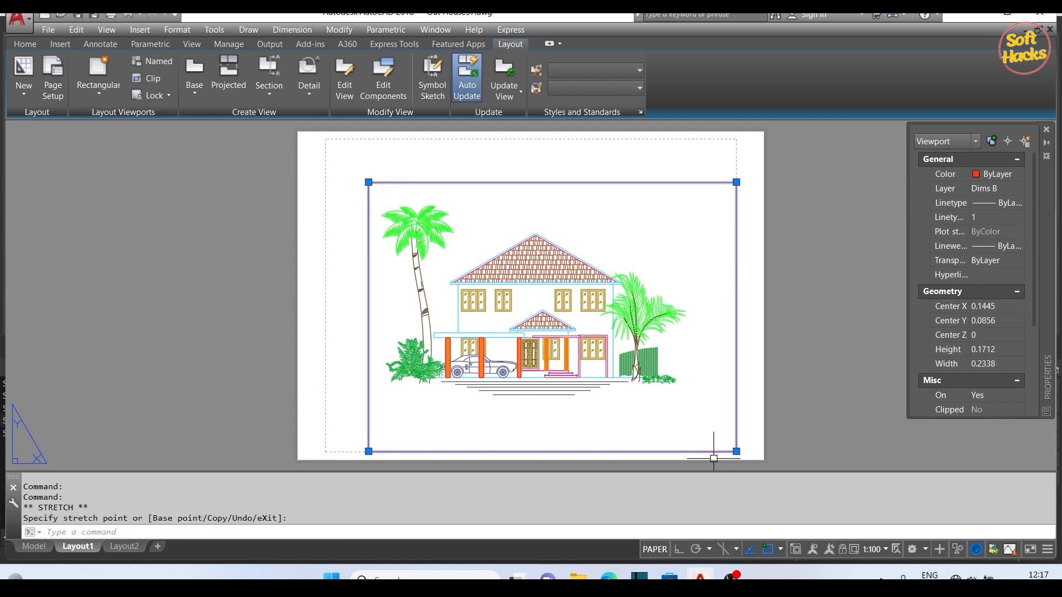
{"action": "left_click", "coordinate": [734, 453]}
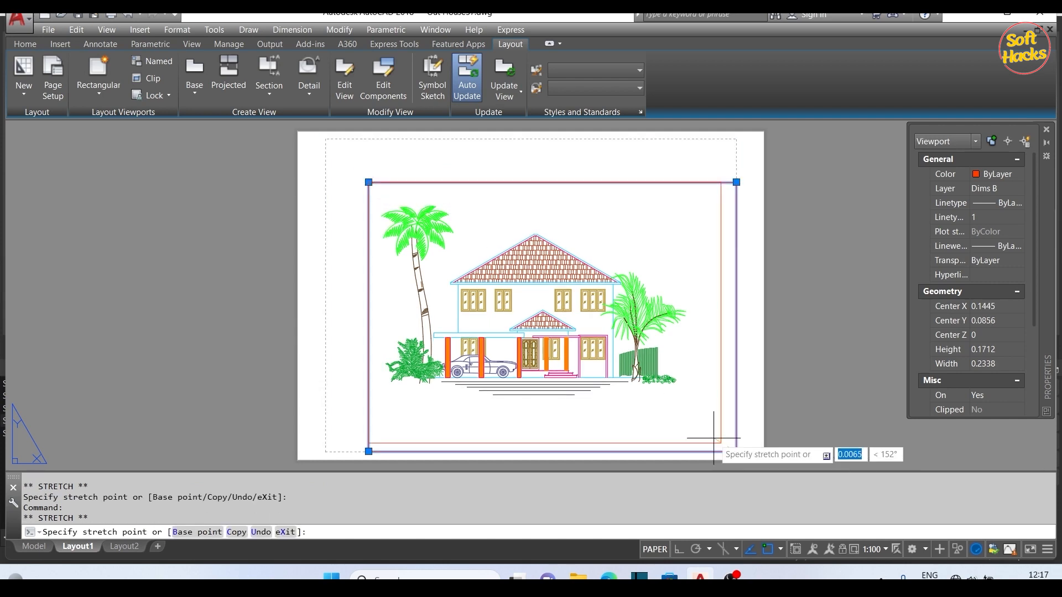
{"action": "left_click", "coordinate": [698, 399]}
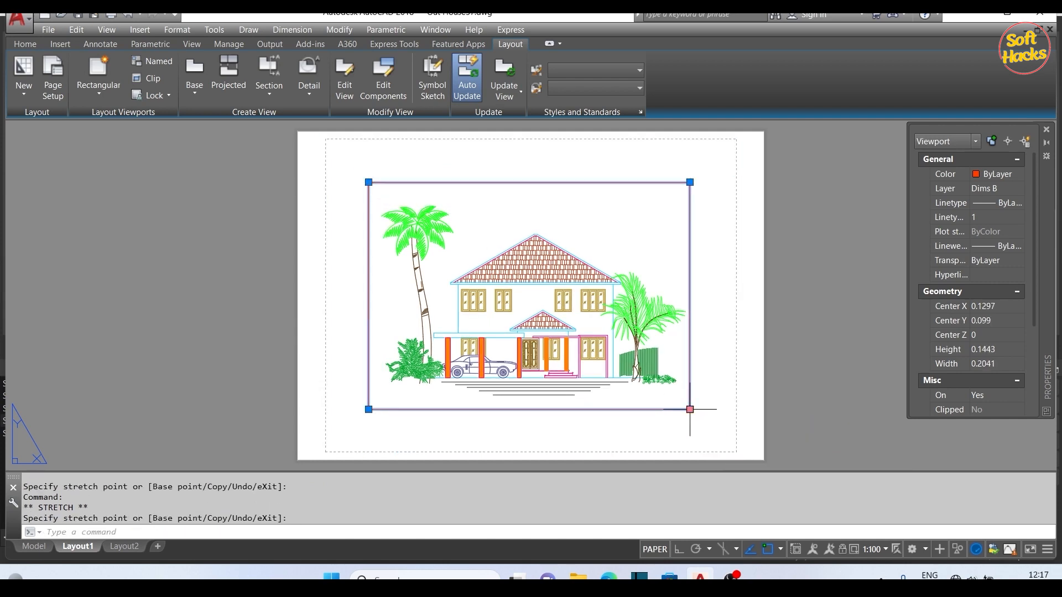
{"action": "left_click", "coordinate": [368, 182]}
{"action": "left_click", "coordinate": [368, 197]}
{"action": "key", "text": "Escape"}
Move the elevation viewport sideways so that it lies across the sheet's right edge.
{"action": "type", "text": "m"}
{"action": "key", "text": "Return"}
{"action": "left_click", "coordinate": [396, 197]}
{"action": "key", "text": "Return"}
{"action": "left_click", "coordinate": [379, 166]}
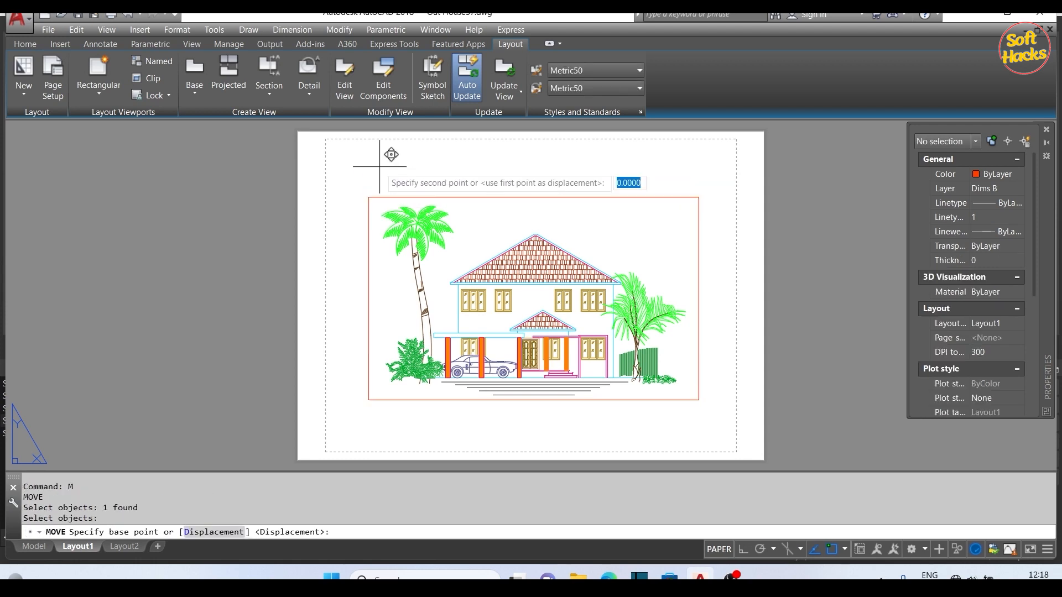
{"action": "left_click", "coordinate": [722, 187]}
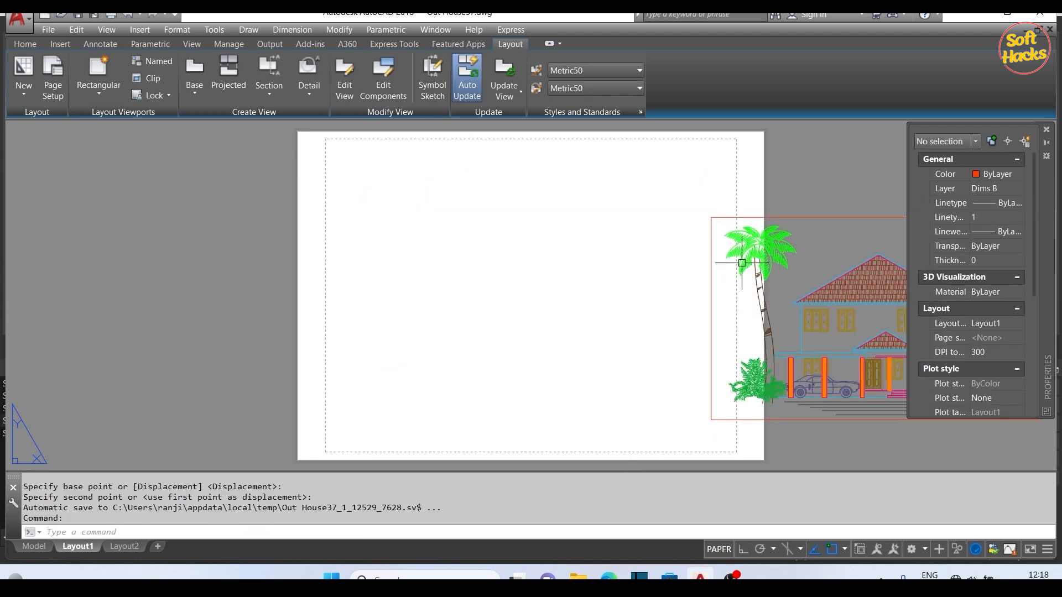
Move the elevation viewport back onto the sheet, inside the right part of the printable area.
{"action": "scroll", "coordinate": [425, 254], "scroll_direction": "down", "scroll_amount": 2}
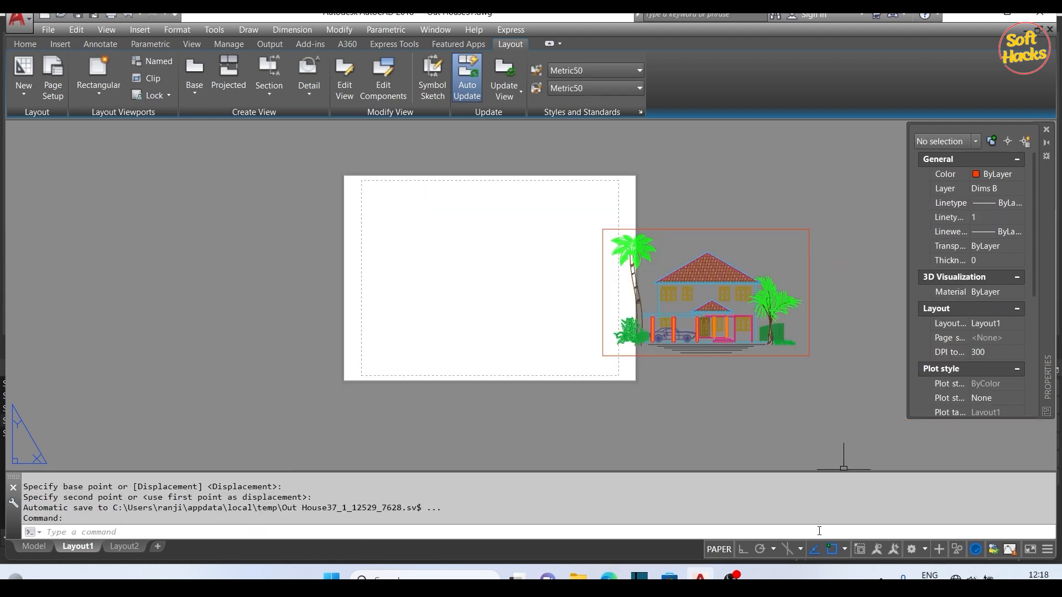
{"action": "left_click", "coordinate": [691, 229]}
{"action": "type", "text": "m"}
{"action": "key", "text": "Return"}
{"action": "left_click", "coordinate": [820, 216]}
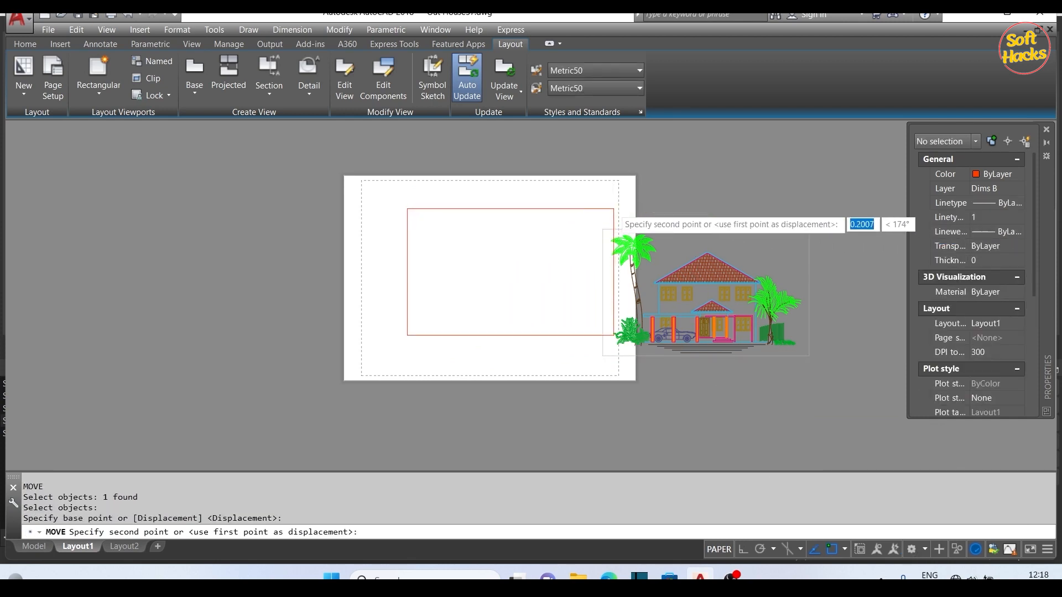
{"action": "scroll", "coordinate": [619, 198], "scroll_direction": "up", "scroll_amount": 2}
{"action": "left_click", "coordinate": [621, 199]}
{"action": "scroll", "coordinate": [788, 249], "scroll_direction": "down", "scroll_amount": 2}
{"action": "scroll", "coordinate": [555, 286], "scroll_direction": "up", "scroll_amount": 2}
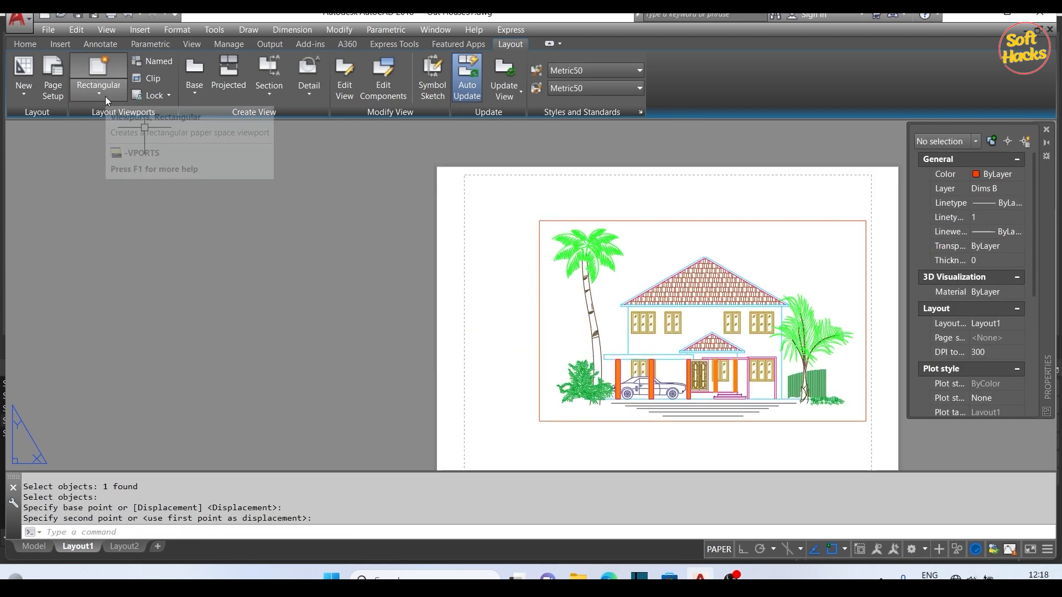
Create a tall, narrow rectangular viewport along the left side of the printable area, beside the elevation viewport.
{"action": "left_click", "coordinate": [98, 91]}
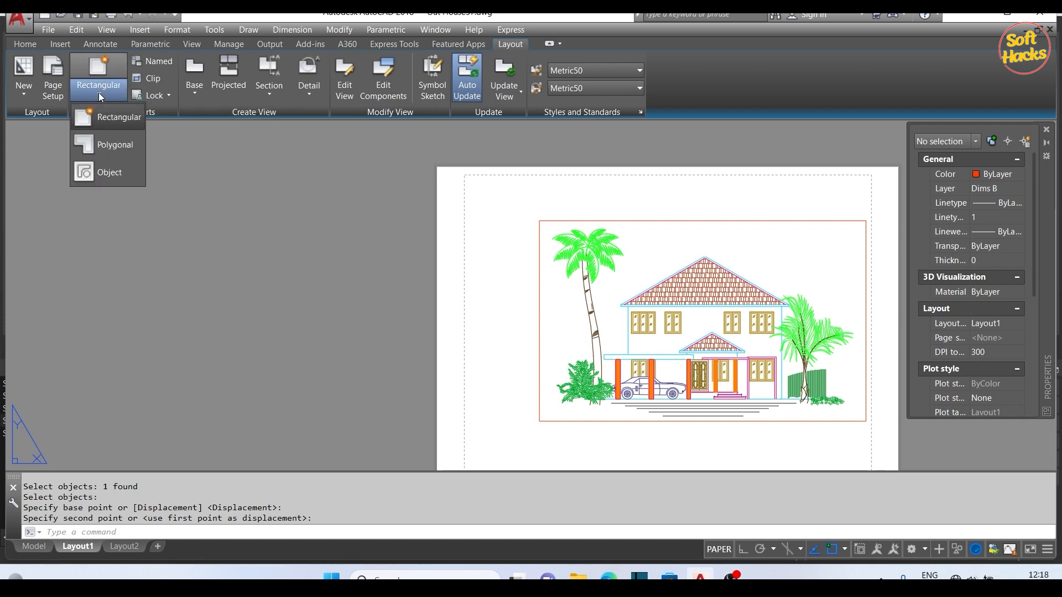
{"action": "left_click", "coordinate": [114, 120]}
{"action": "scroll", "coordinate": [63, 305], "scroll_direction": "down", "scroll_amount": 2}
{"action": "left_click", "coordinate": [314, 225]}
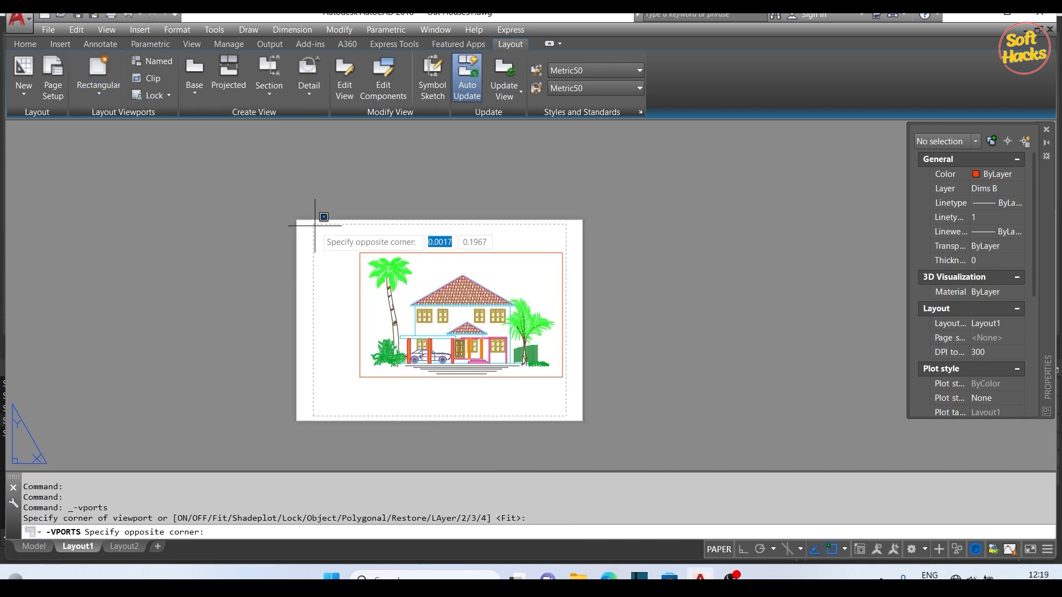
{"action": "left_click", "coordinate": [358, 415]}
Activate the new narrow viewport and zoom its view to a window around the first sheet's title block column.
{"action": "double_click", "coordinate": [413, 413]}
{"action": "scroll", "coordinate": [386, 231], "scroll_direction": "up", "scroll_amount": 2}
{"action": "type", "text": "z"}
{"action": "key", "text": "Return"}
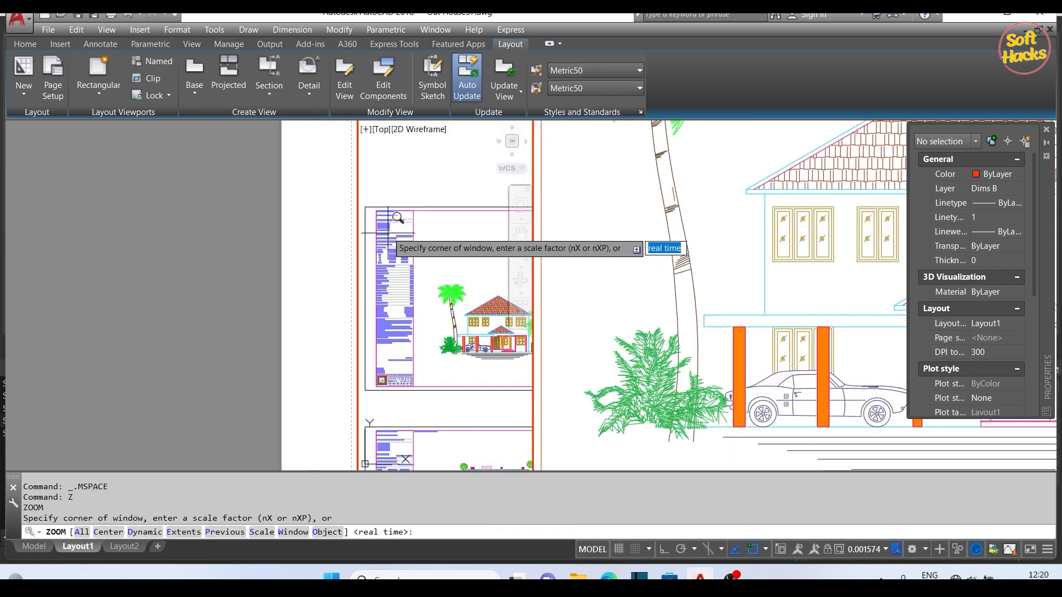
{"action": "left_click", "coordinate": [374, 204]}
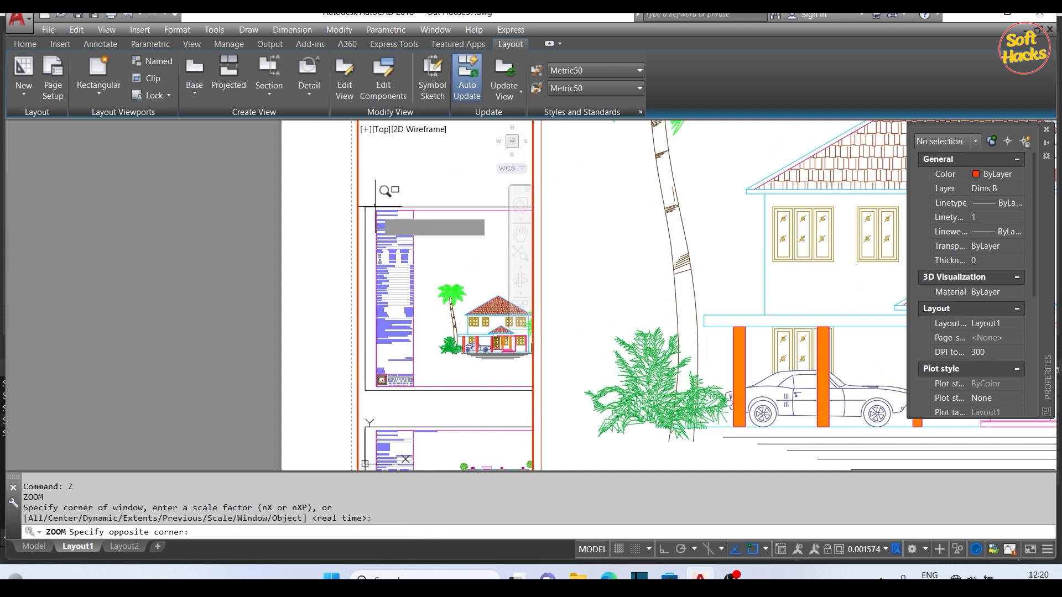
{"action": "left_click", "coordinate": [416, 394]}
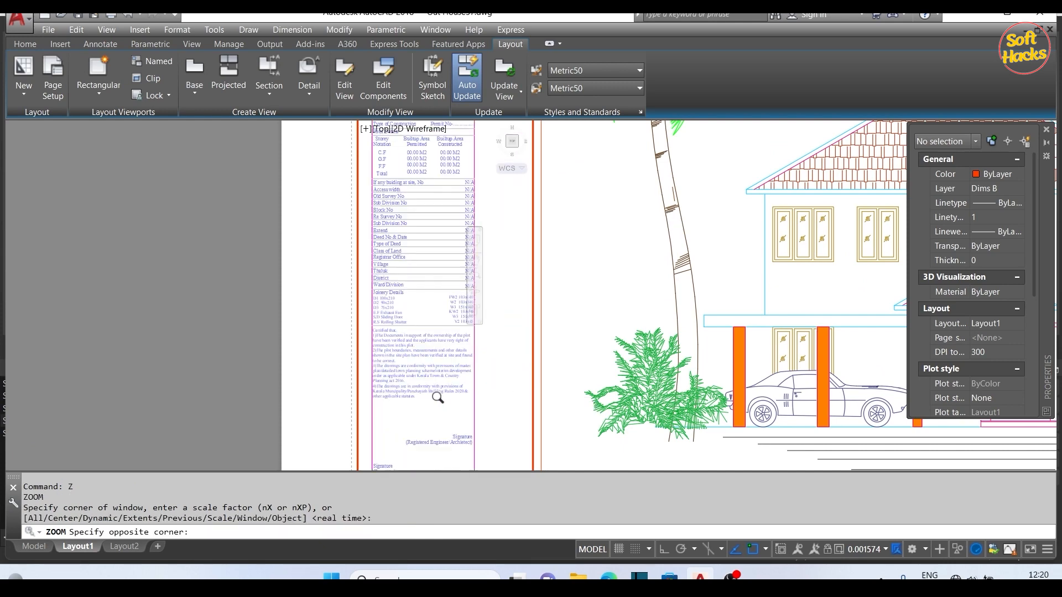
Pan the title block inside the narrow viewport so its border sits just within the frame, and return to paper space.
{"action": "double_click", "coordinate": [228, 287]}
{"action": "scroll", "coordinate": [228, 287], "scroll_direction": "down", "scroll_amount": 4}
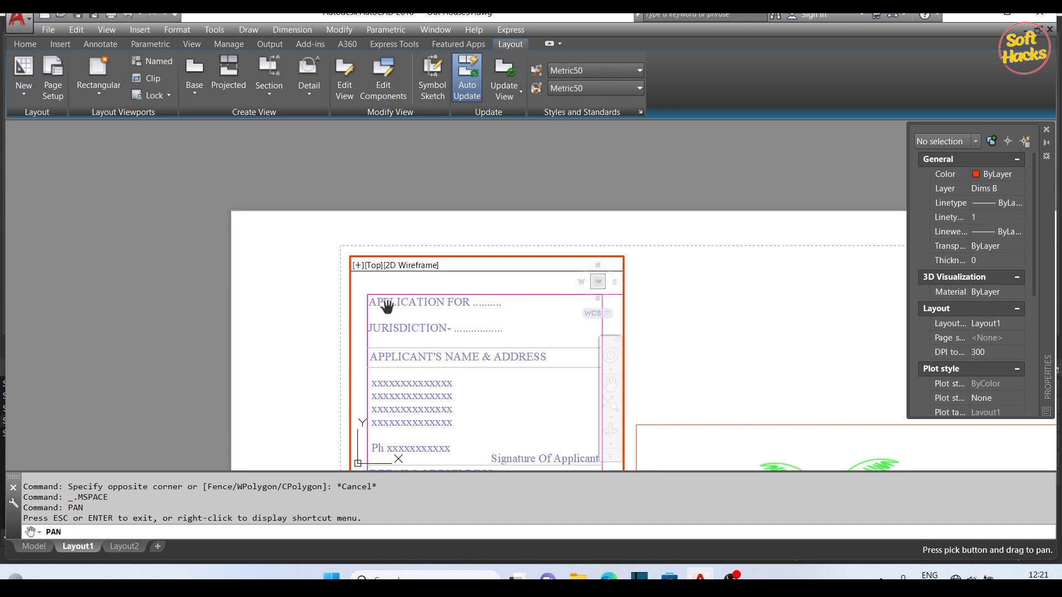
{"action": "left_click_drag", "start_coordinate": [387, 307], "coordinate": [378, 281]}
{"action": "left_click_drag", "start_coordinate": [409, 343], "coordinate": [592, 292]}
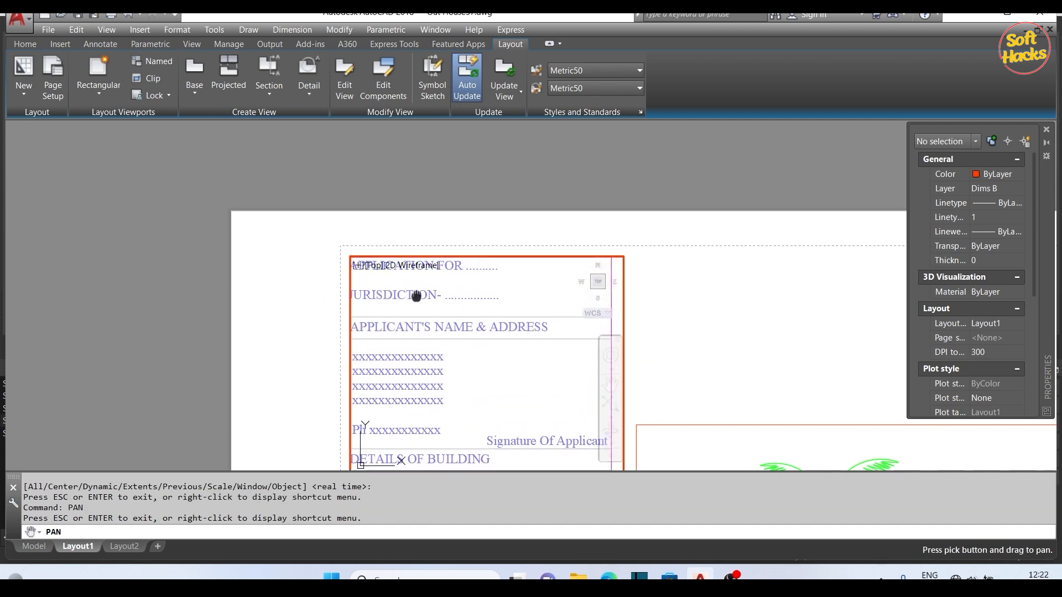
{"action": "mouse_move", "coordinate": [416, 296]}
{"action": "left_mouse_down"}
{"action": "mouse_move", "coordinate": [430, 306]}
{"action": "mouse_move", "coordinate": [423, 300]}
{"action": "left_mouse_up"}
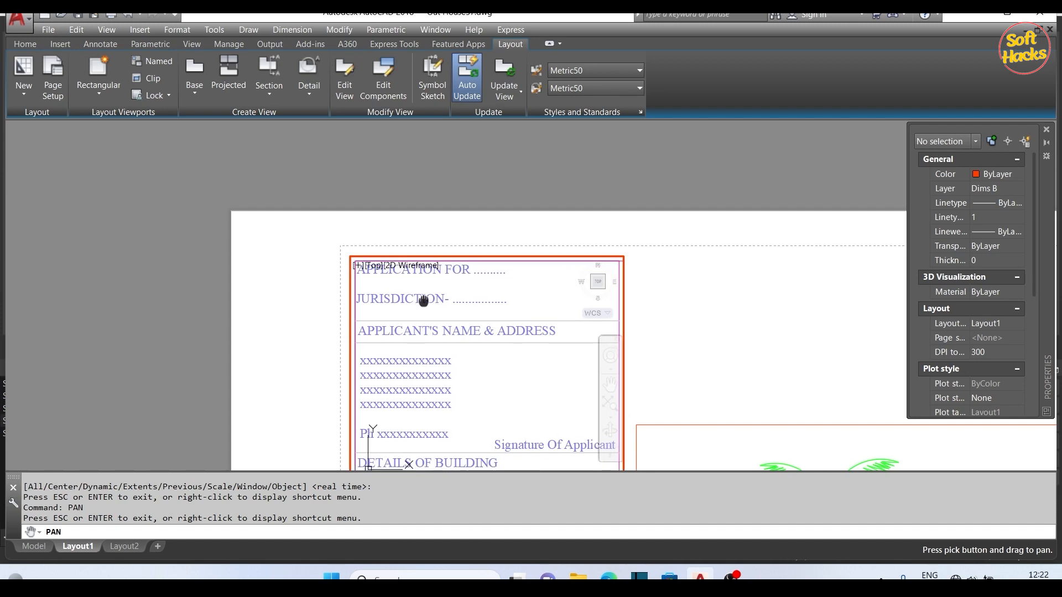
{"action": "key", "text": "Escape"}
{"action": "double_click", "coordinate": [302, 318]}
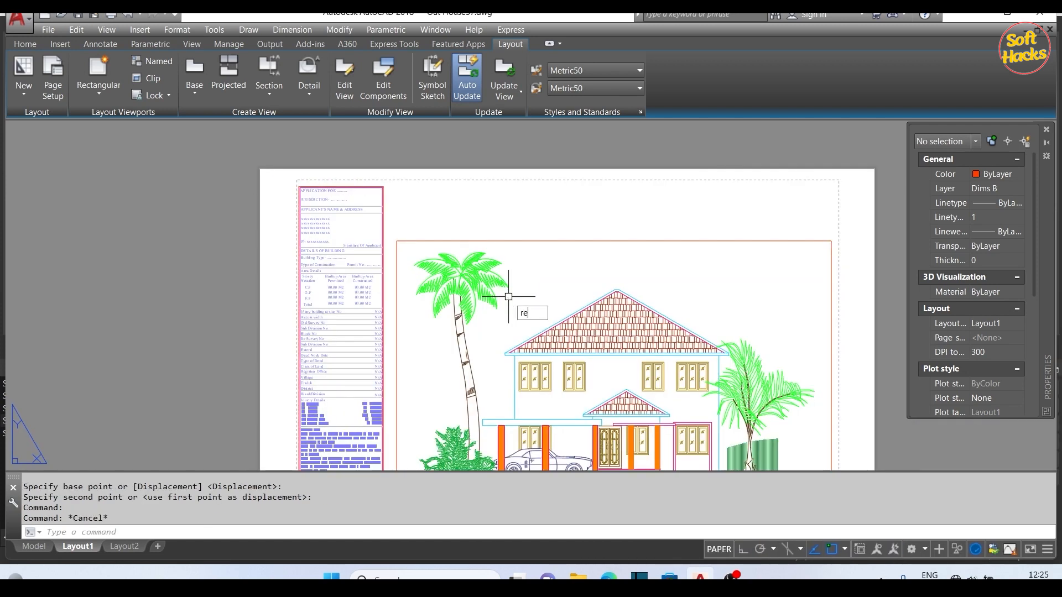
Draw a border rectangle just inside the dashed printable area, enclosing the title block and elevation viewports.
{"action": "type", "text": "c"}
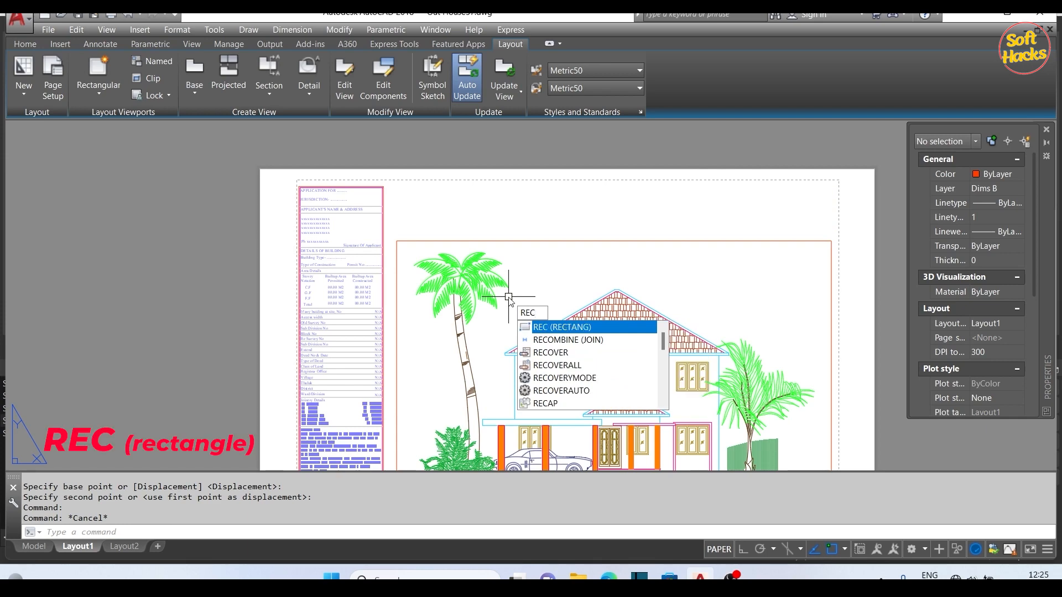
{"action": "key", "text": "Return"}
{"action": "scroll", "coordinate": [304, 190], "scroll_direction": "up", "scroll_amount": 4}
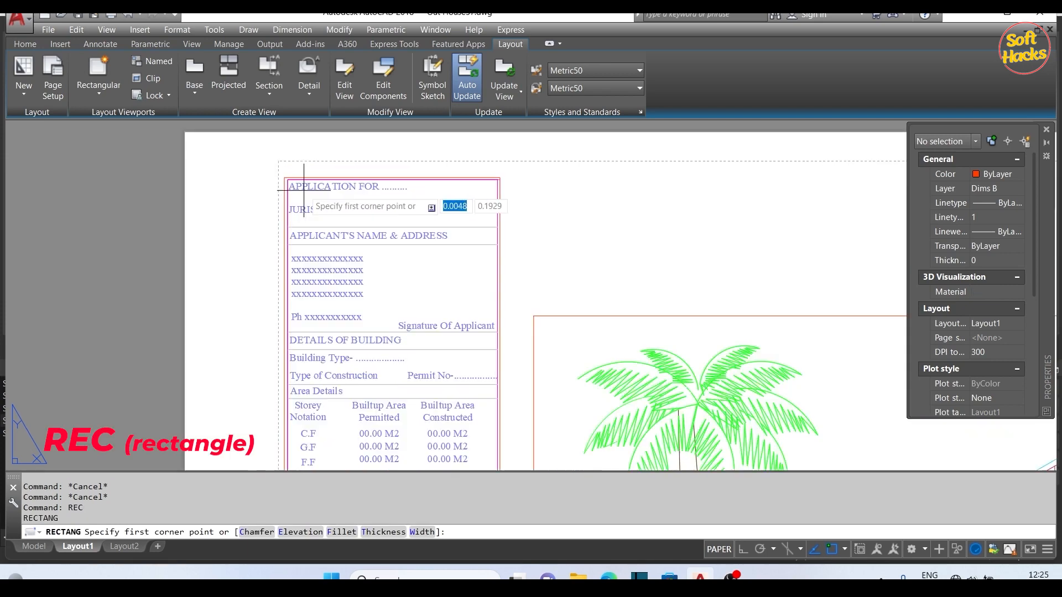
{"action": "left_click", "coordinate": [281, 164]}
{"action": "scroll", "coordinate": [326, 195], "scroll_direction": "down", "scroll_amount": 2}
{"action": "scroll", "coordinate": [326, 195], "scroll_direction": "down", "scroll_amount": 6}
{"action": "scroll", "coordinate": [455, 277], "scroll_direction": "up", "scroll_amount": 8}
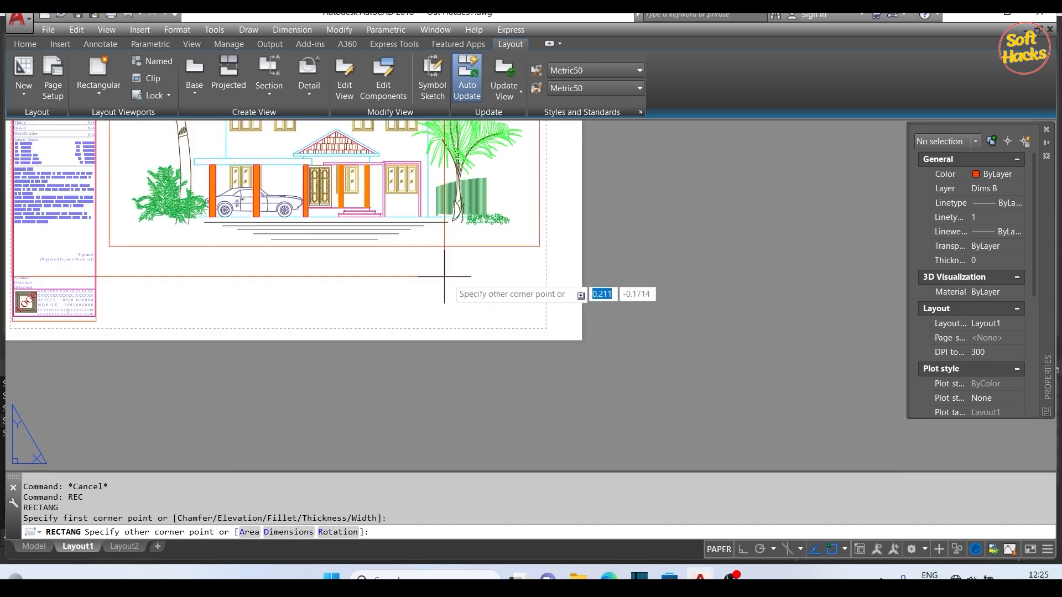
{"action": "left_click", "coordinate": [682, 398]}
{"action": "scroll", "coordinate": [682, 399], "scroll_direction": "down", "scroll_amount": 6}
{"action": "scroll", "coordinate": [212, 252], "scroll_direction": "up", "scroll_amount": 10}
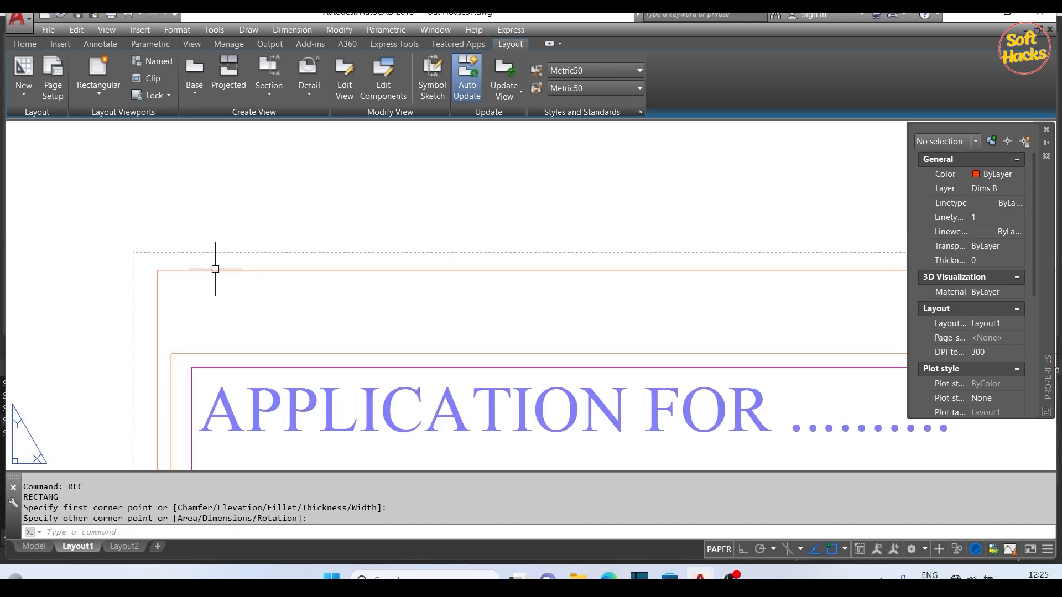
Preview the plot of Layout1 as a single sheet.
{"action": "right_click", "coordinate": [83, 546]}
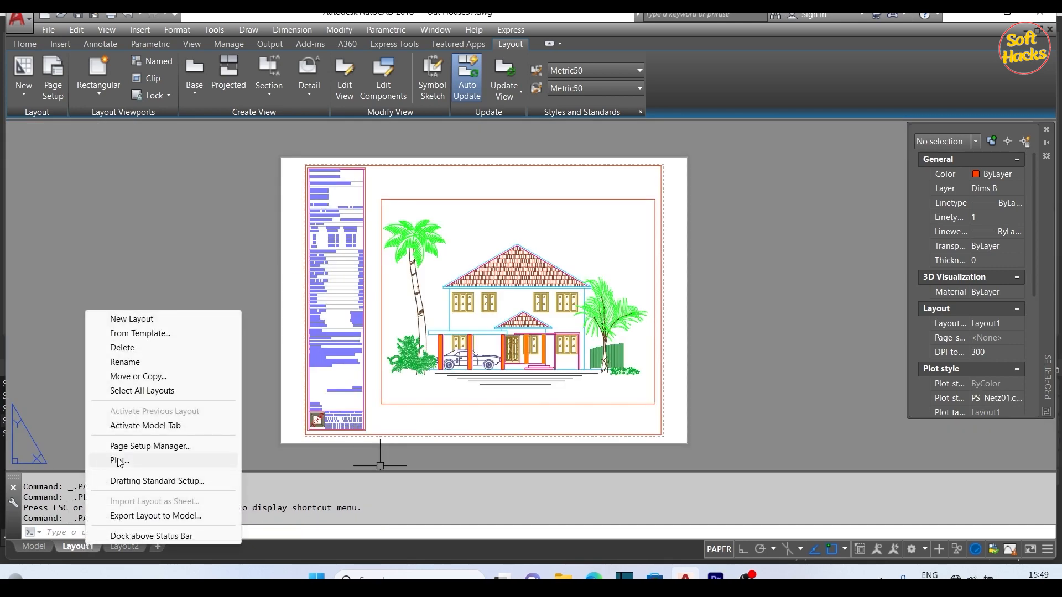
{"action": "left_click", "coordinate": [119, 461]}
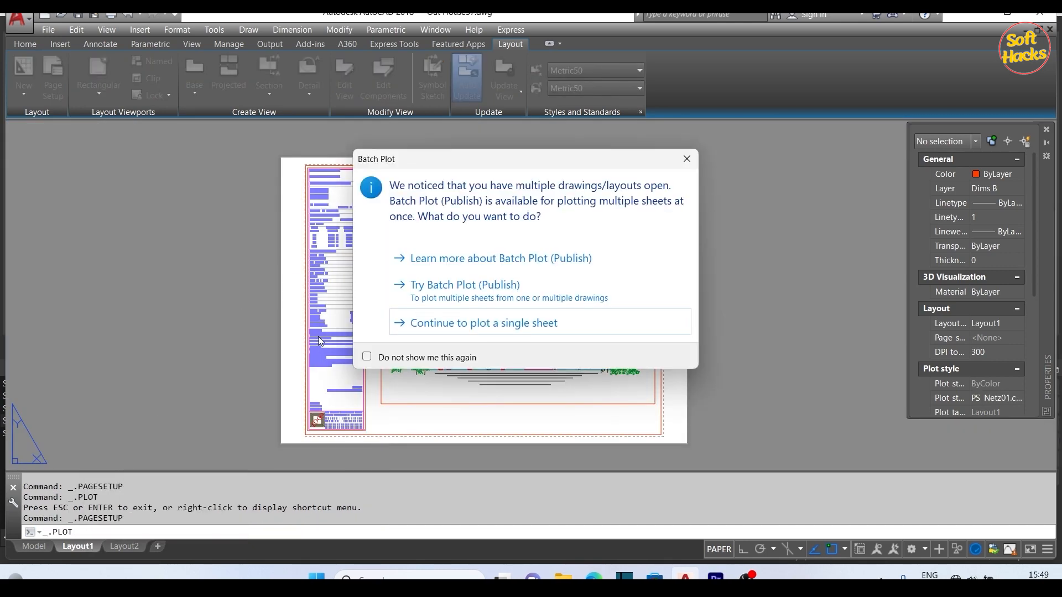
{"action": "left_click", "coordinate": [441, 322]}
{"action": "left_click", "coordinate": [319, 454]}
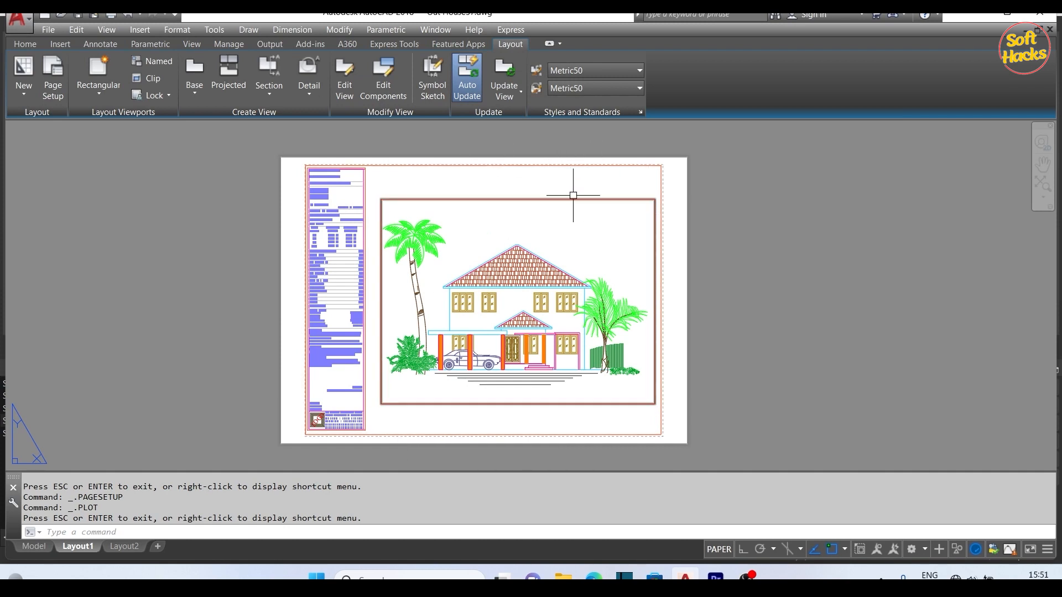
Assign the house elevation viewport to a non-plotting layer so that its frame is left out of the plot.
{"action": "left_click", "coordinate": [599, 199]}
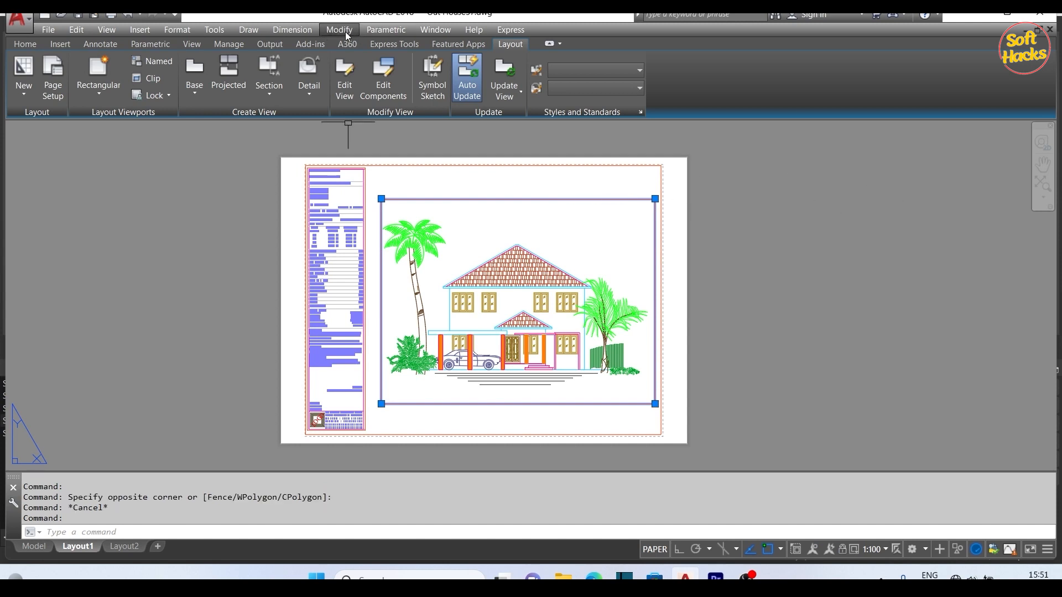
{"action": "left_click", "coordinate": [346, 33]}
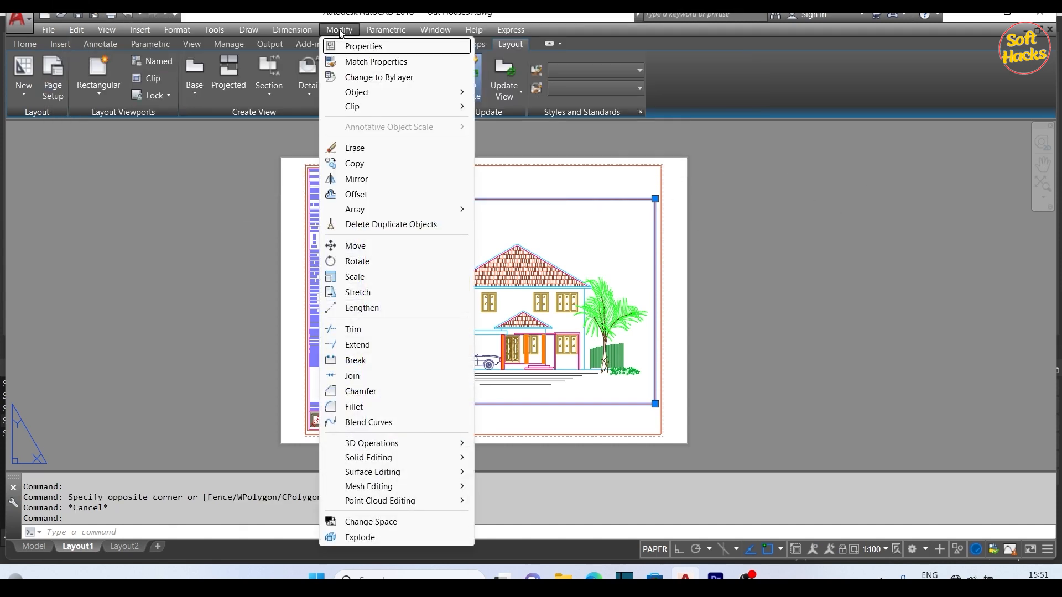
{"action": "left_click", "coordinate": [347, 45]}
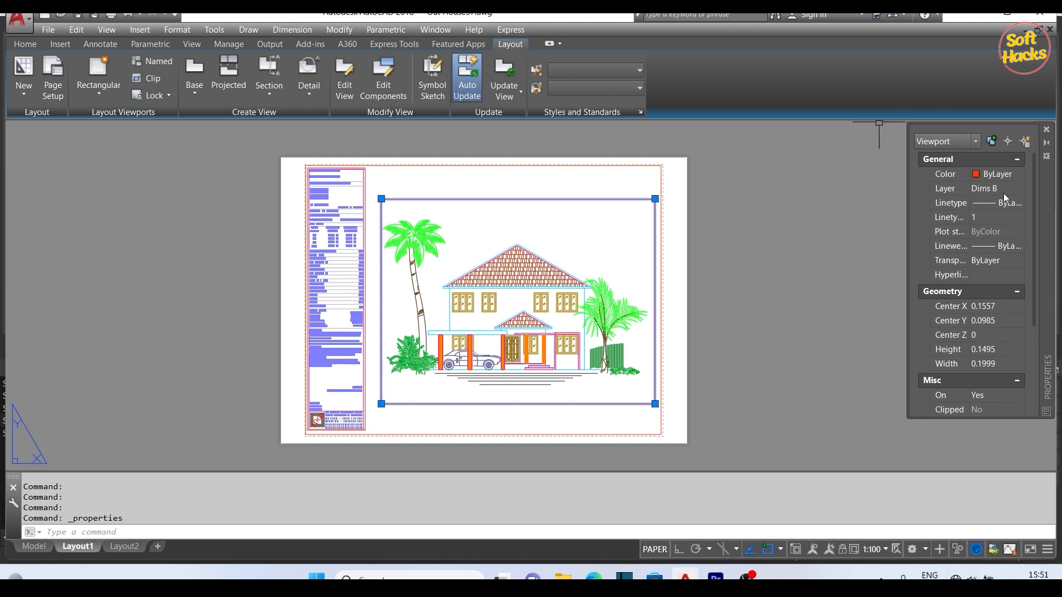
{"action": "left_click", "coordinate": [985, 188]}
{"action": "left_click", "coordinate": [1018, 189]}
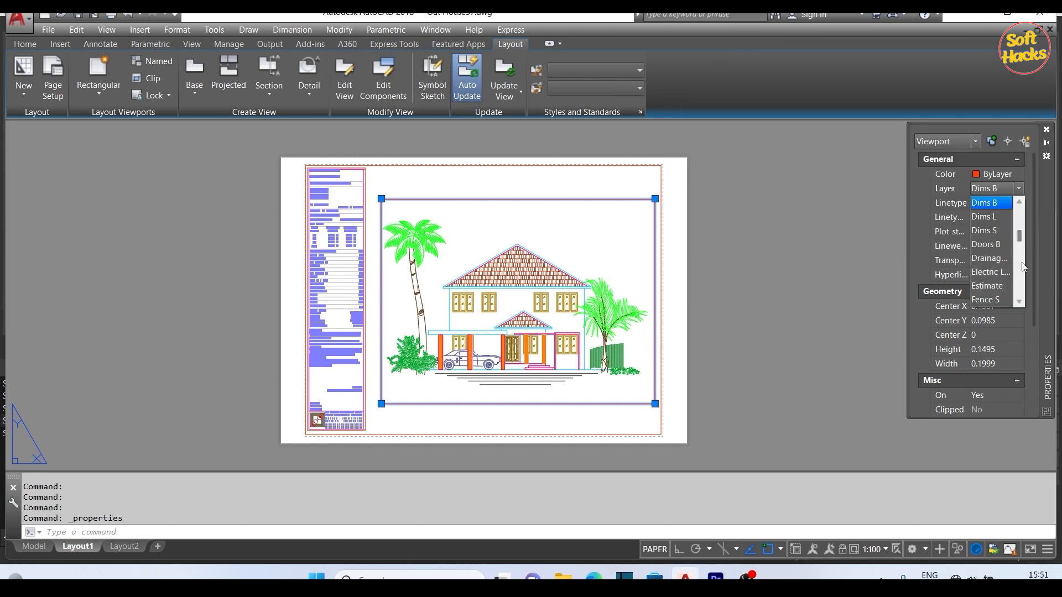
{"action": "left_click_drag", "start_coordinate": [1021, 242], "coordinate": [1026, 224]}
{"action": "left_click", "coordinate": [994, 300]}
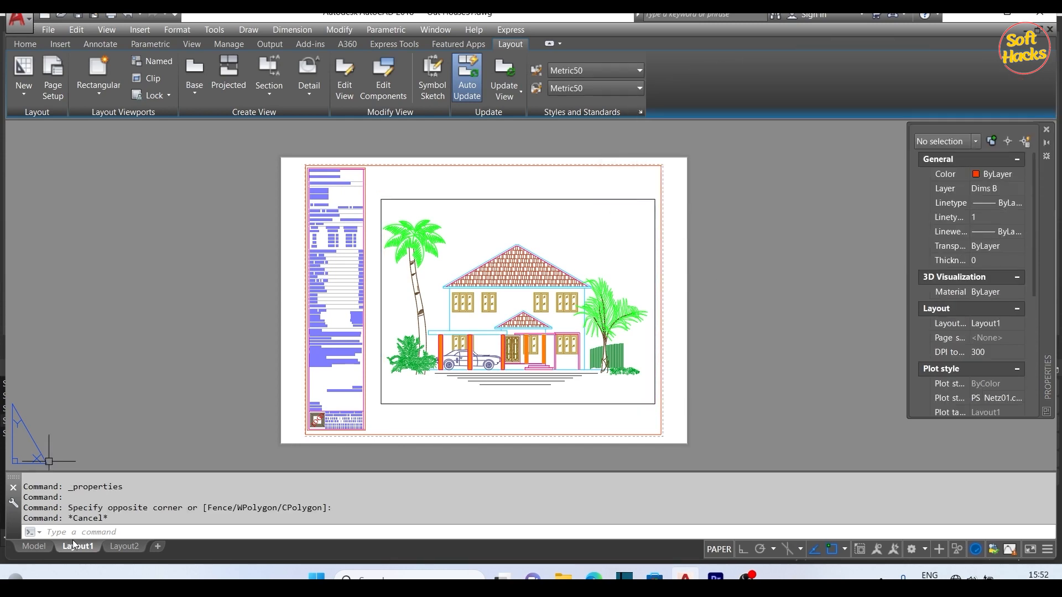
Preview the single-sheet plot of Layout1 again to check the elevation viewport's frame, and close the preview.
{"action": "right_click", "coordinate": [73, 547]}
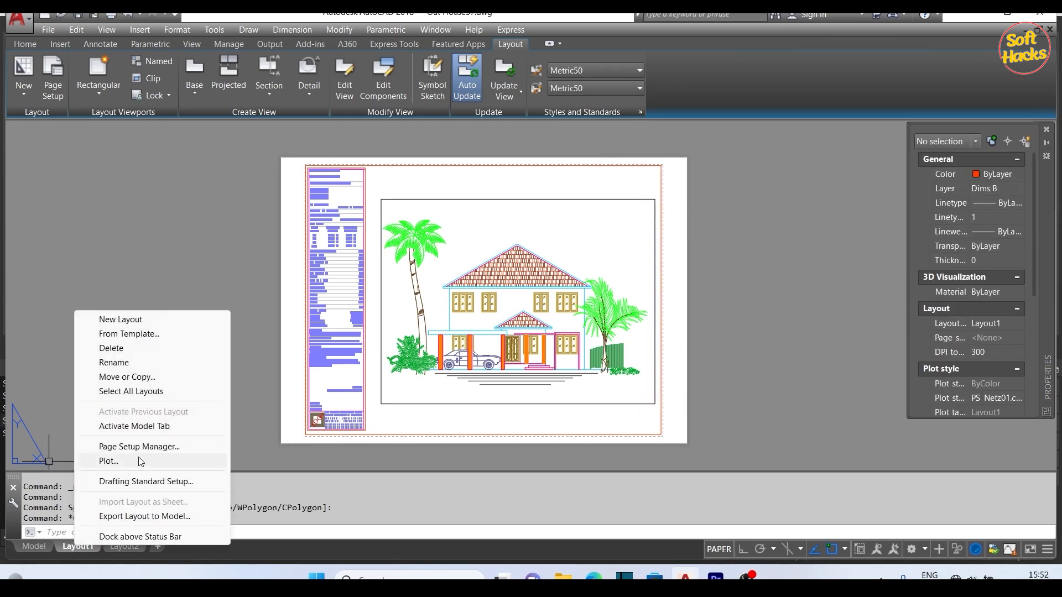
{"action": "left_click", "coordinate": [138, 461]}
{"action": "left_click", "coordinate": [432, 325]}
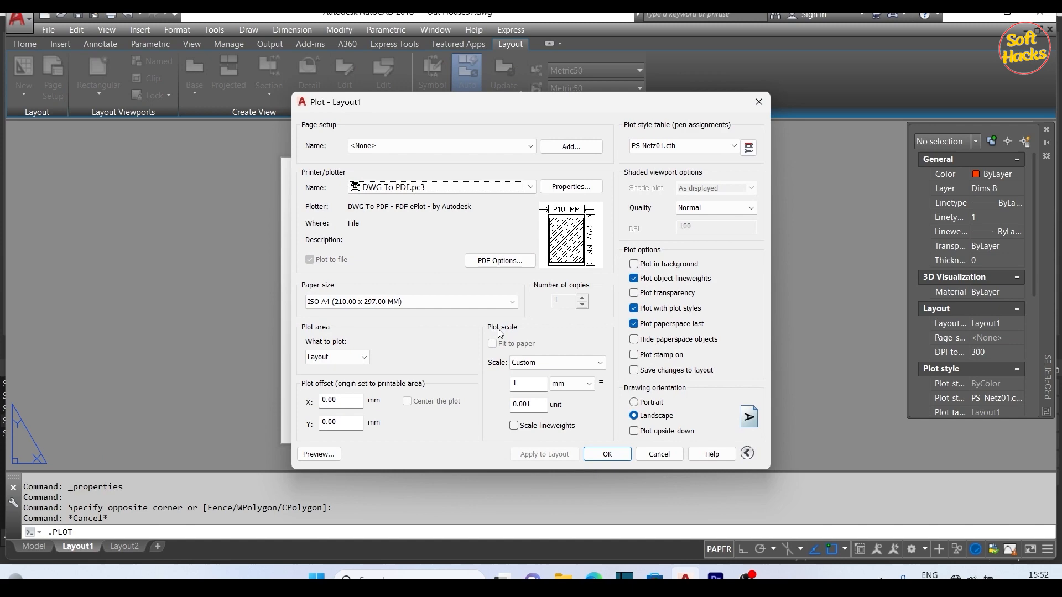
{"action": "left_click", "coordinate": [324, 455]}
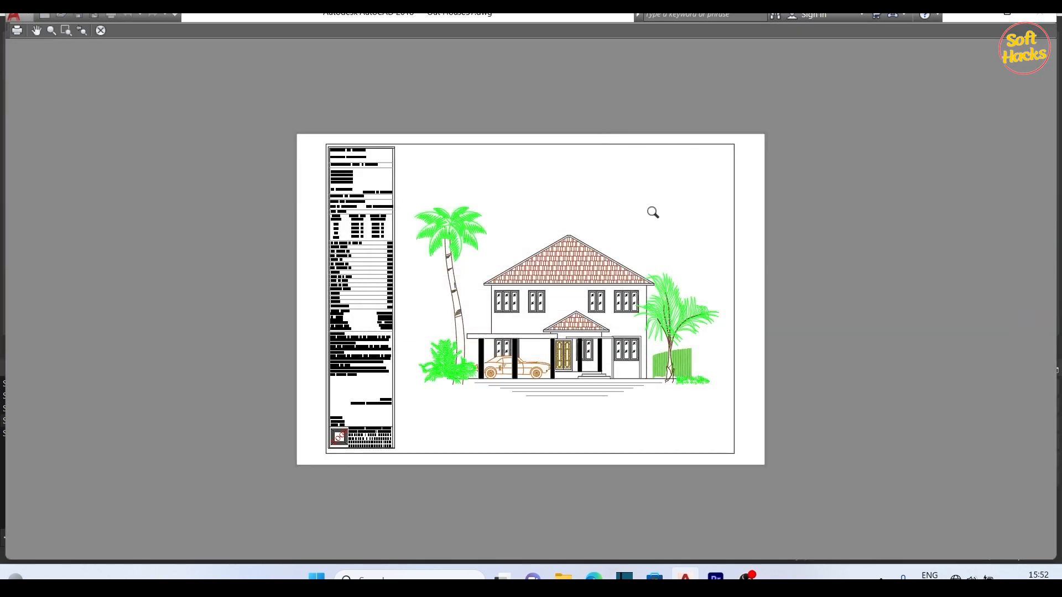
{"action": "key", "text": "Escape"}
Reopen the single-sheet plot settings for Layout1 and generate a new full preview of the sheet.
{"action": "right_click", "coordinate": [77, 547]}
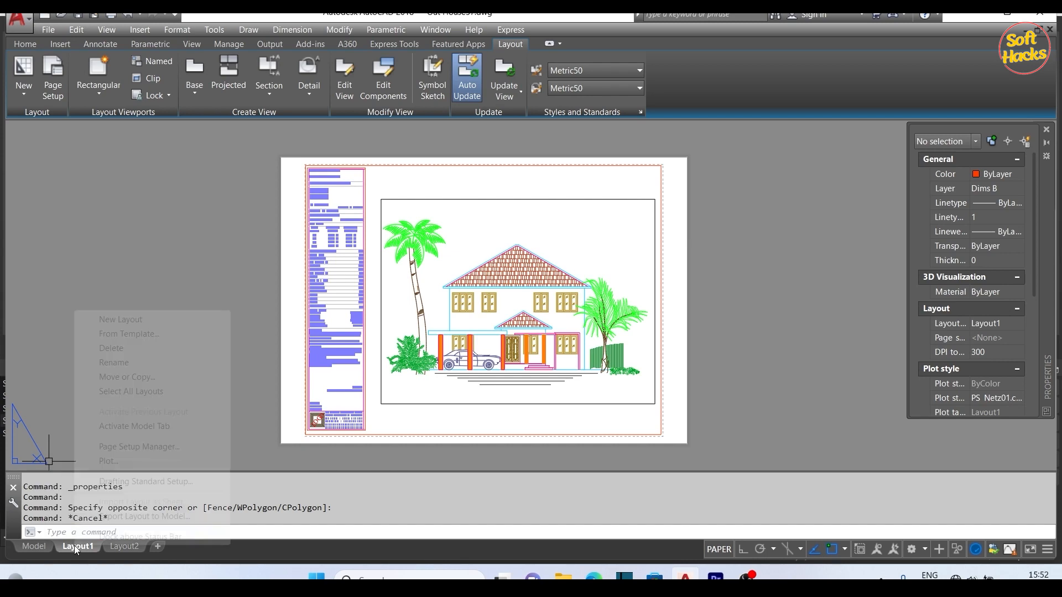
{"action": "left_click", "coordinate": [108, 461]}
{"action": "left_click", "coordinate": [430, 325]}
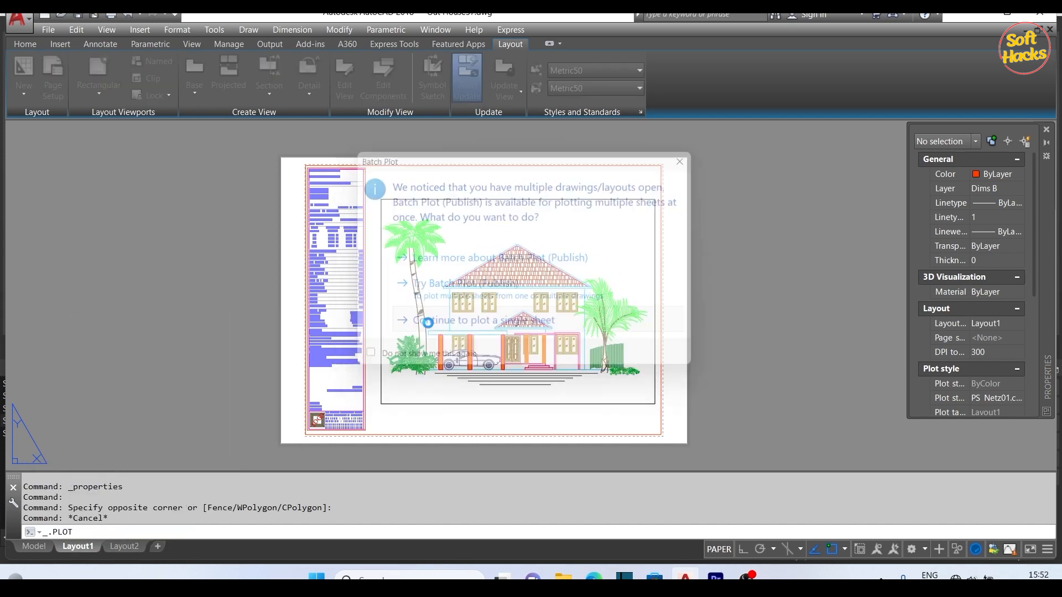
{"action": "left_click", "coordinate": [323, 454]}
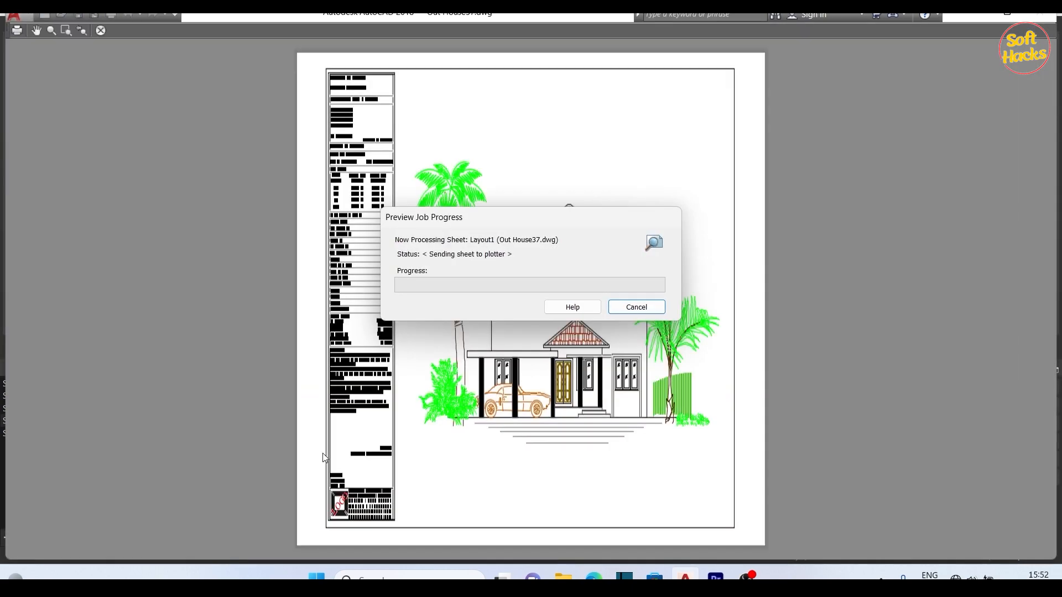